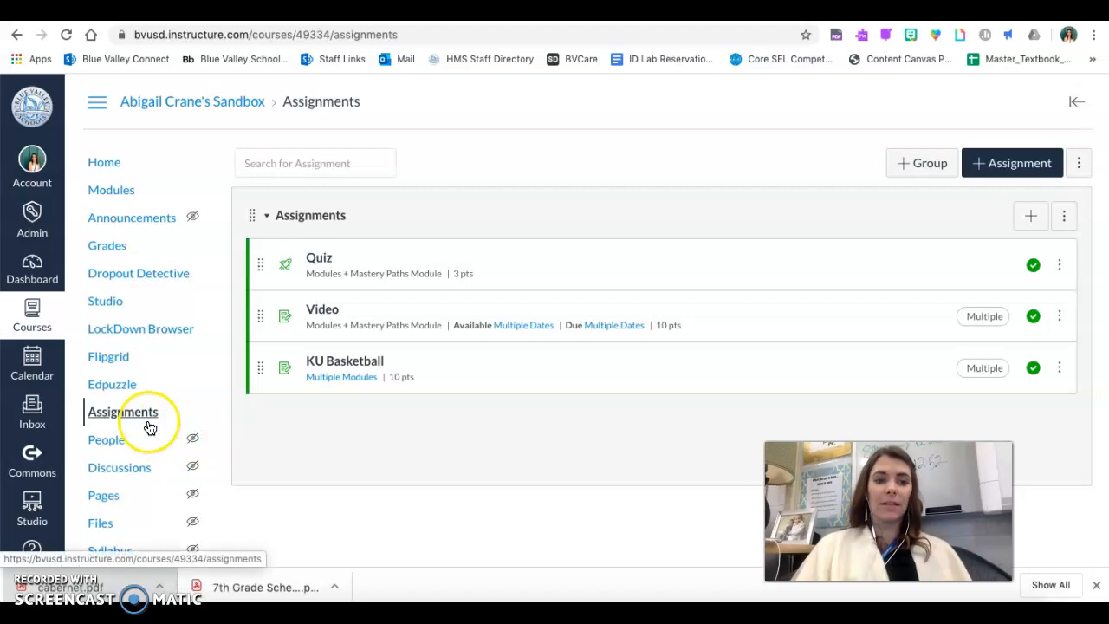
- Create a new assignment named "Book Talk: Example Assignment" with the description "Provide your instructions here."
{"action": "left_click", "coordinate": [1021, 164]}
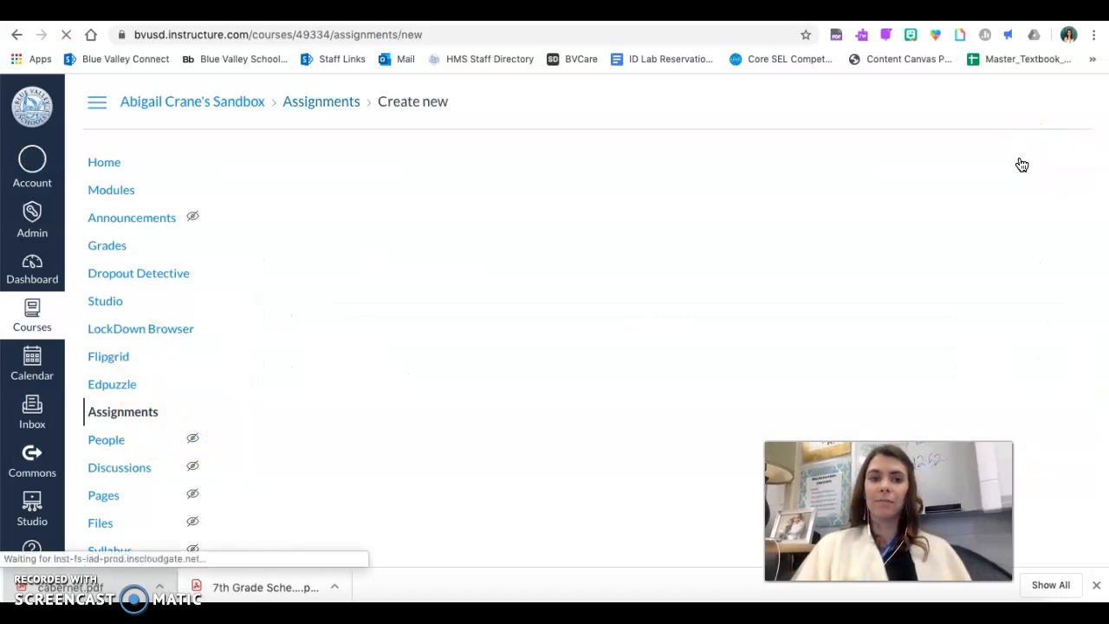
{"action": "left_click", "coordinate": [342, 215]}
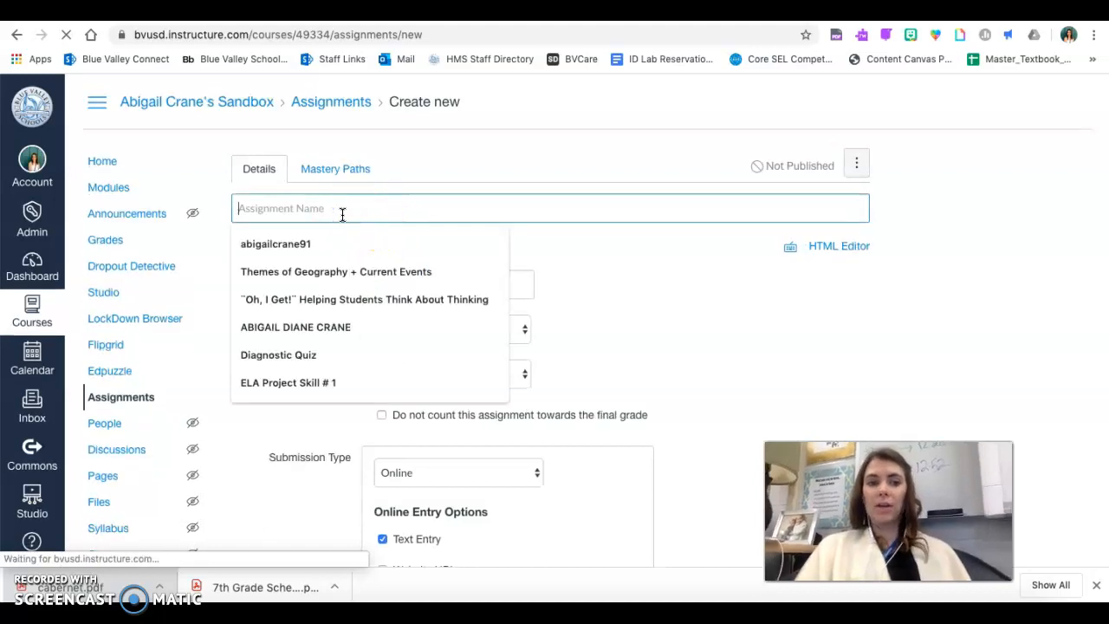
{"action": "type", "text": "Book Talk: Example As"}
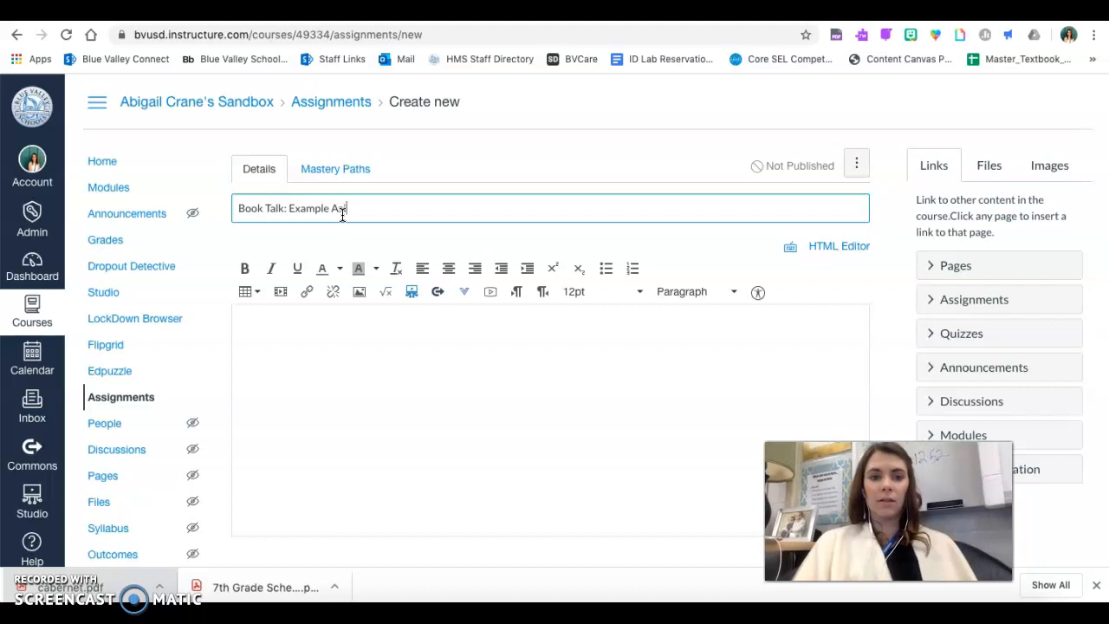
{"action": "type", "text": "t"}
{"action": "left_click", "coordinate": [333, 367]}
{"action": "type", "text": "Prov"}
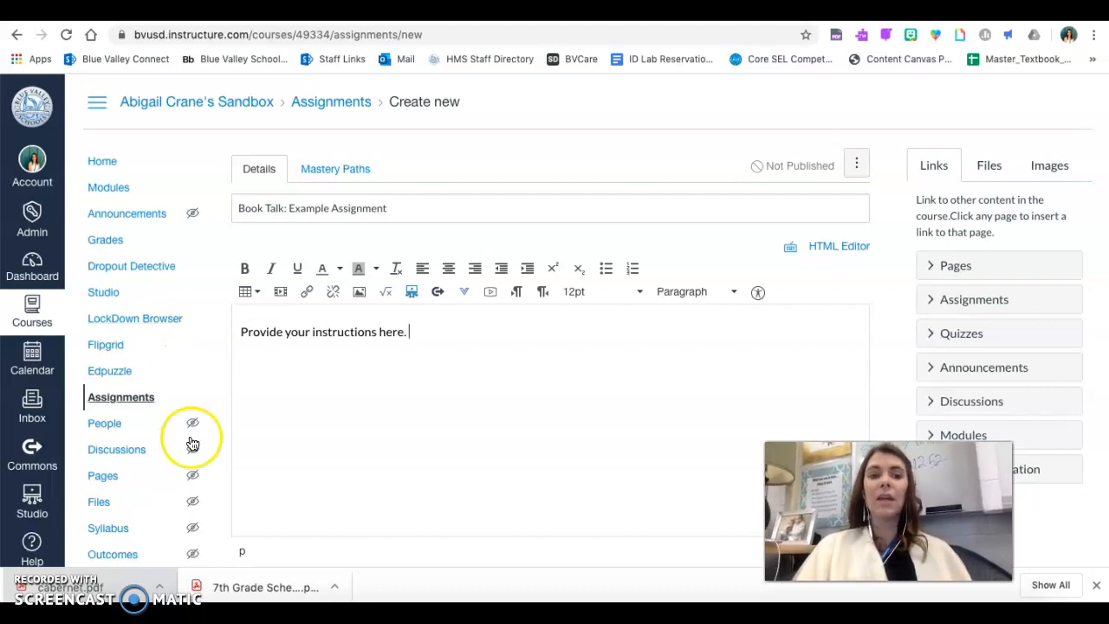
- Open the Studio media library from the assignment's description editor
{"action": "left_click", "coordinate": [414, 294]}
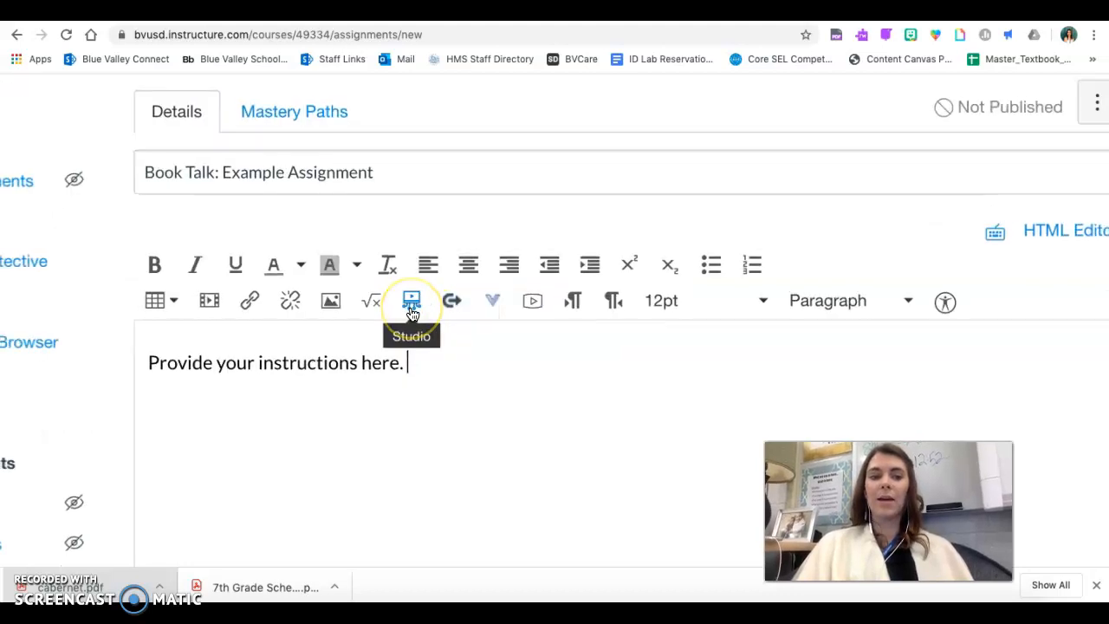
{"action": "left_click", "coordinate": [412, 301]}
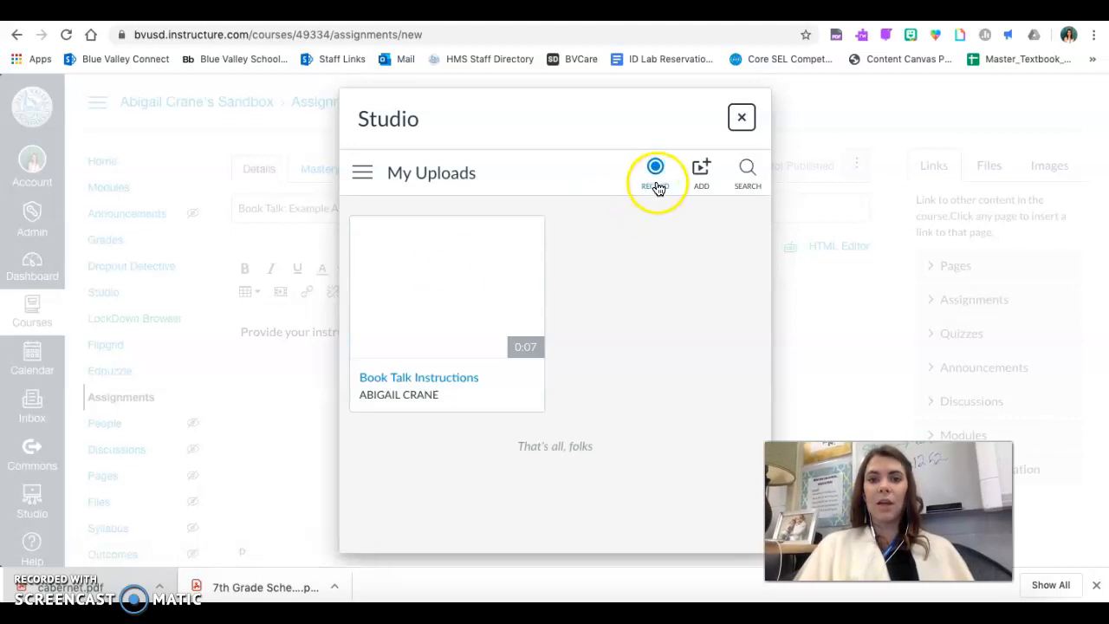
- Examine Studio's search and its options for adding a media file or a YouTube video
{"action": "left_click", "coordinate": [756, 180]}
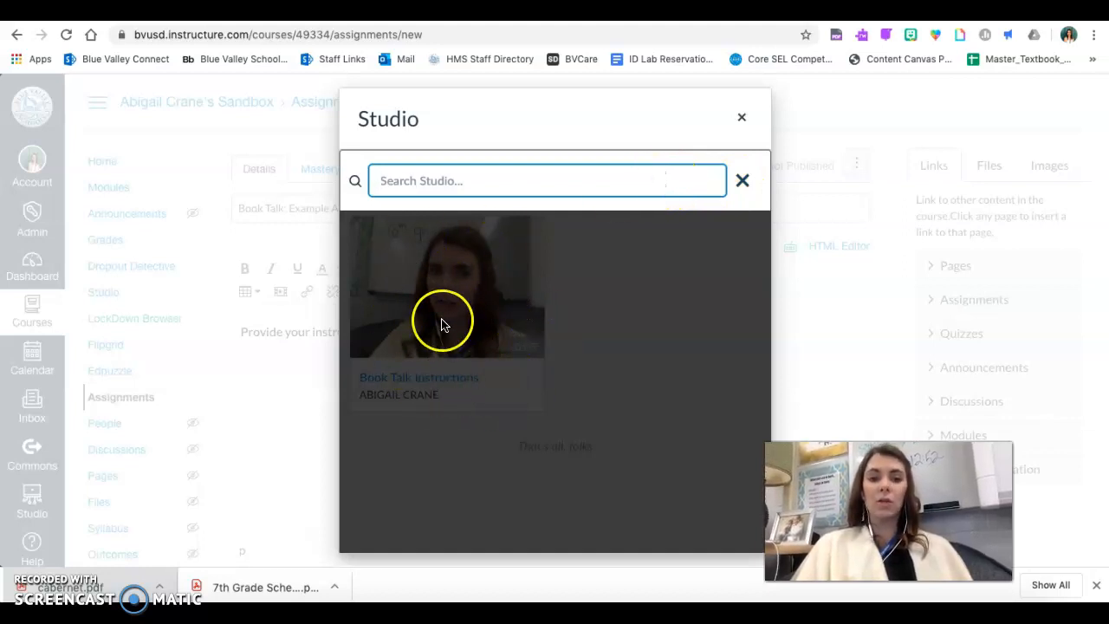
{"action": "left_click", "coordinate": [745, 182]}
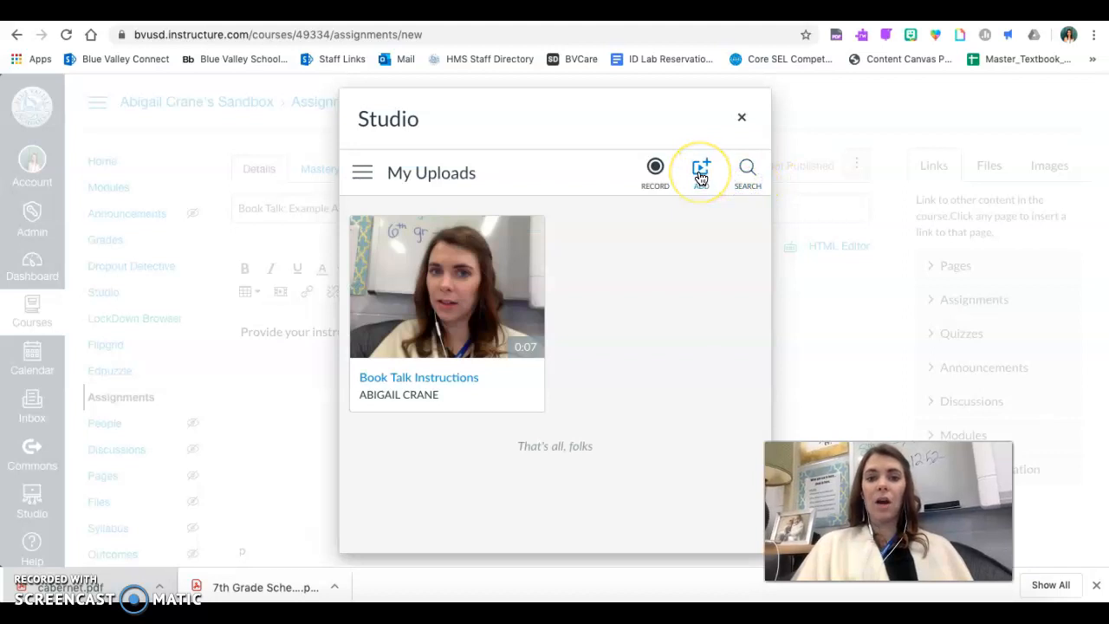
{"action": "left_click", "coordinate": [702, 174]}
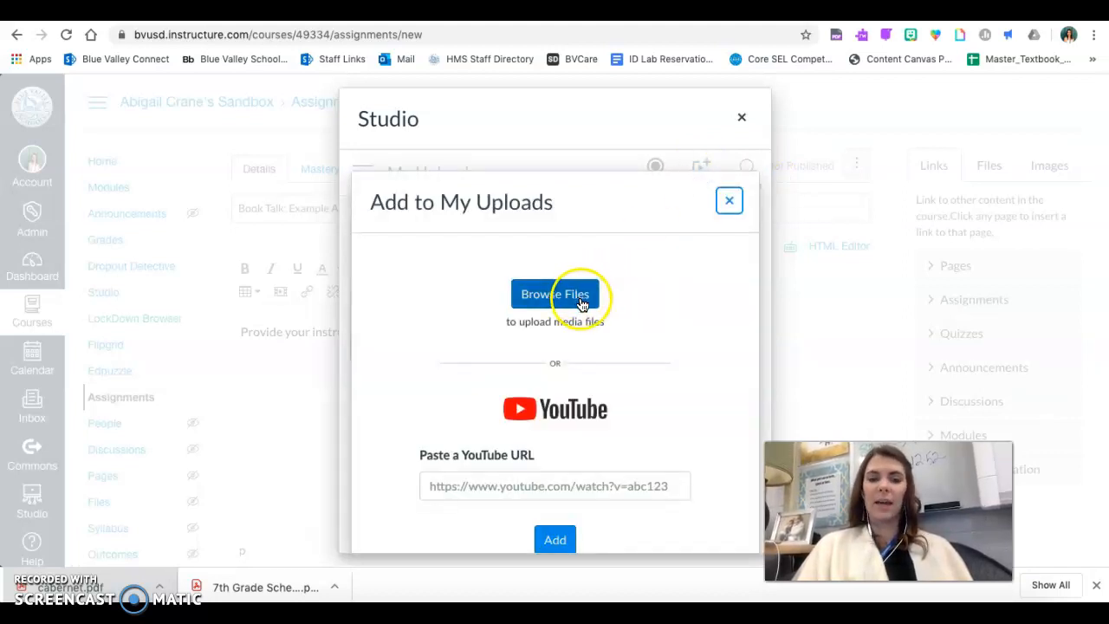
{"action": "left_click", "coordinate": [559, 492]}
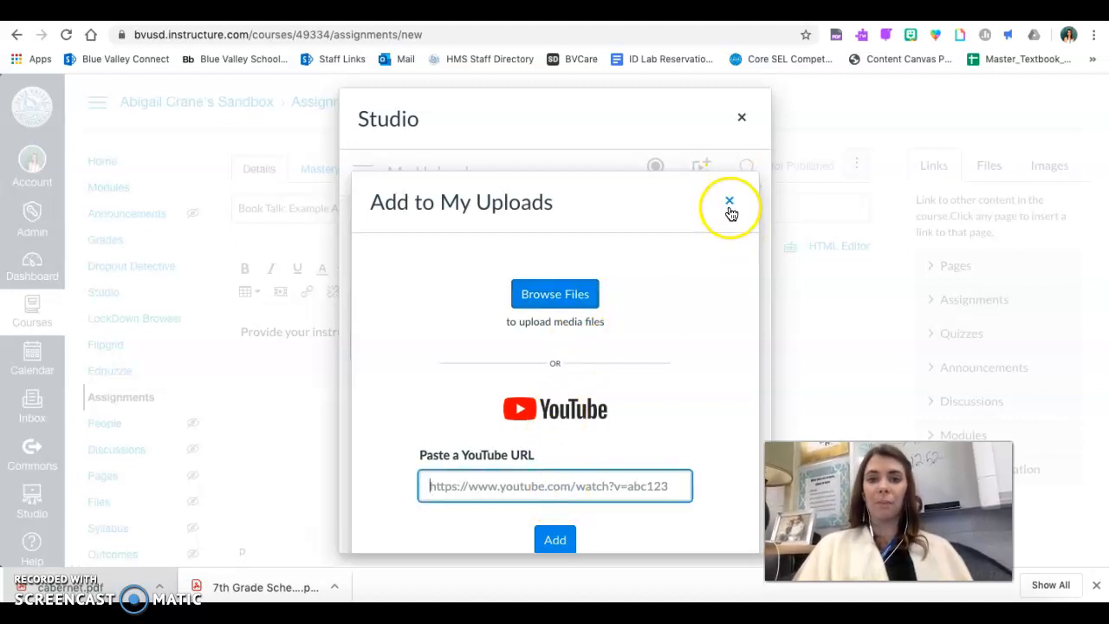
{"action": "left_click", "coordinate": [729, 205]}
- Record a webcam video of about 27 seconds in Studio and finish the recording
{"action": "left_click", "coordinate": [655, 185]}
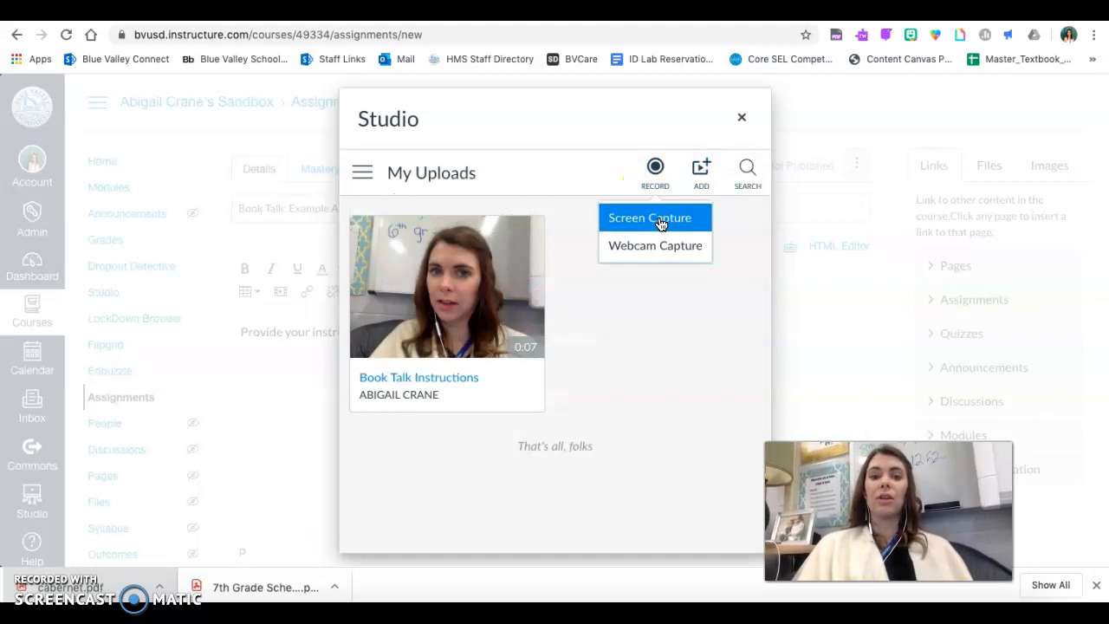
{"action": "left_click", "coordinate": [664, 253]}
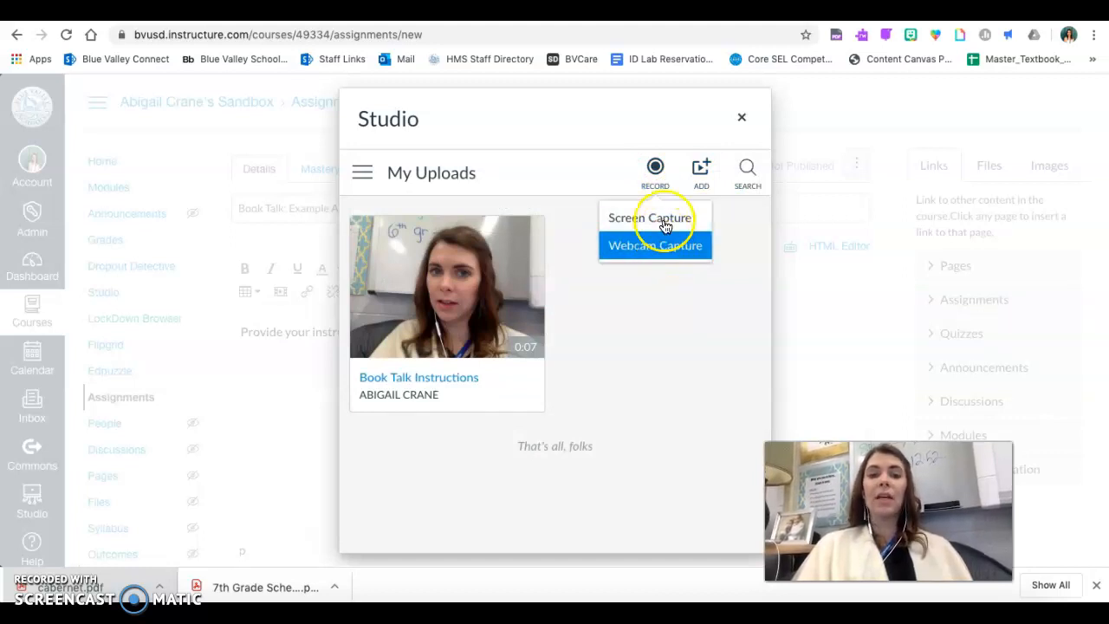
{"action": "left_click", "coordinate": [666, 223]}
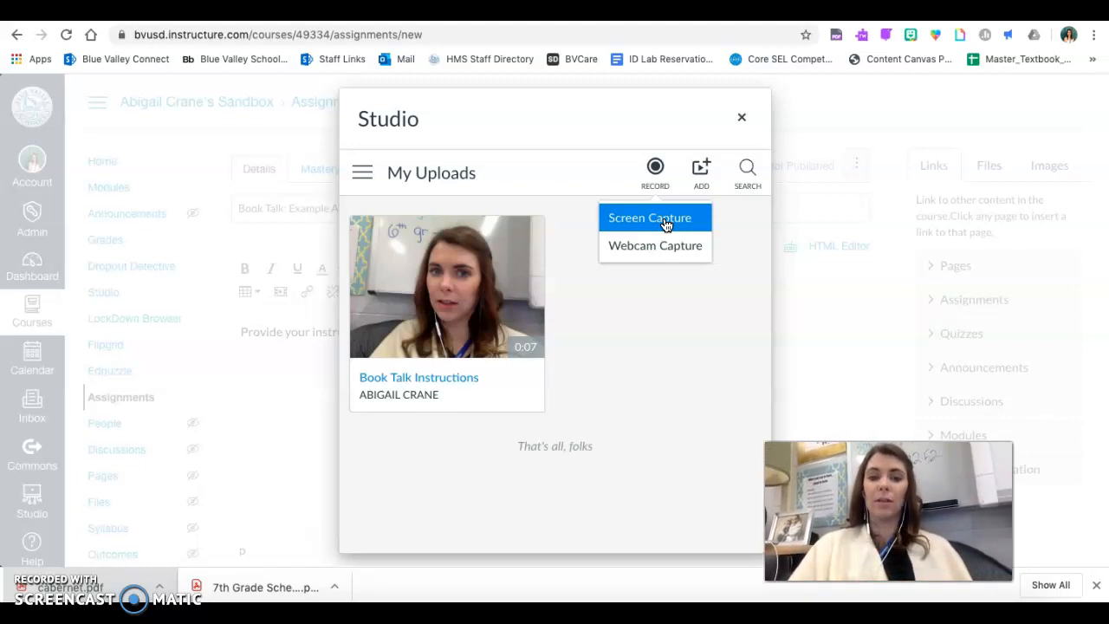
{"action": "left_click", "coordinate": [670, 252]}
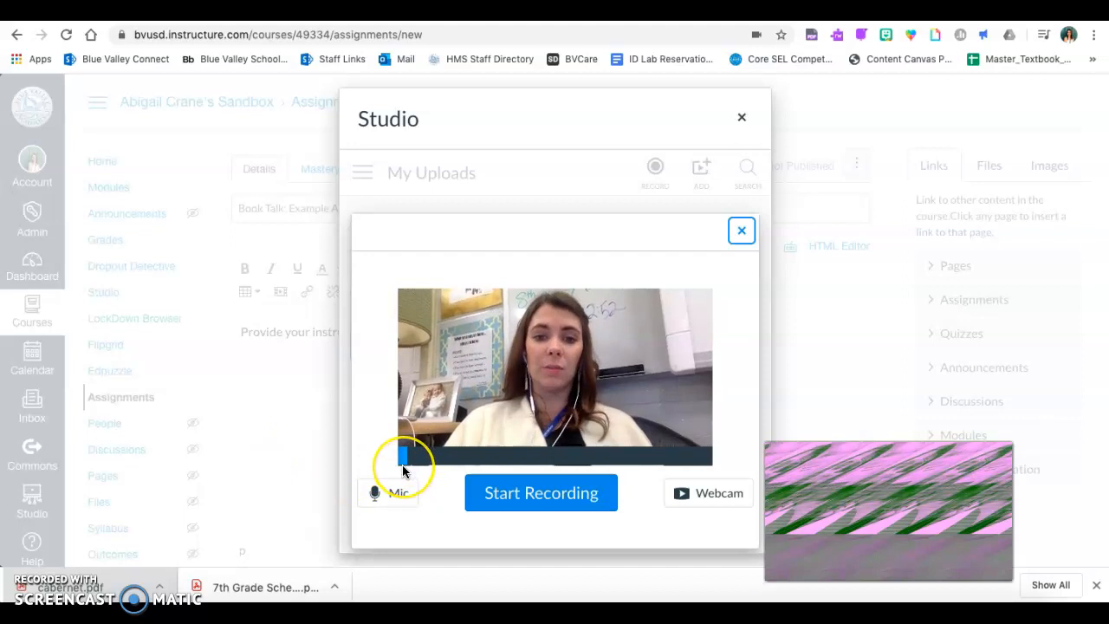
{"action": "left_click", "coordinate": [552, 504]}
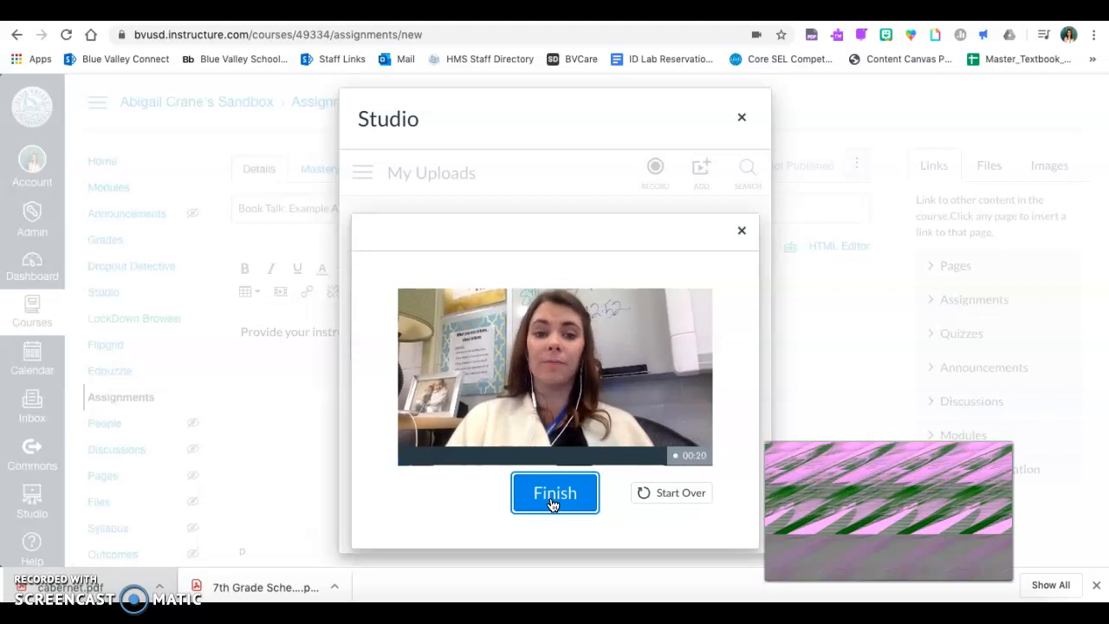
{"action": "left_click", "coordinate": [554, 504]}
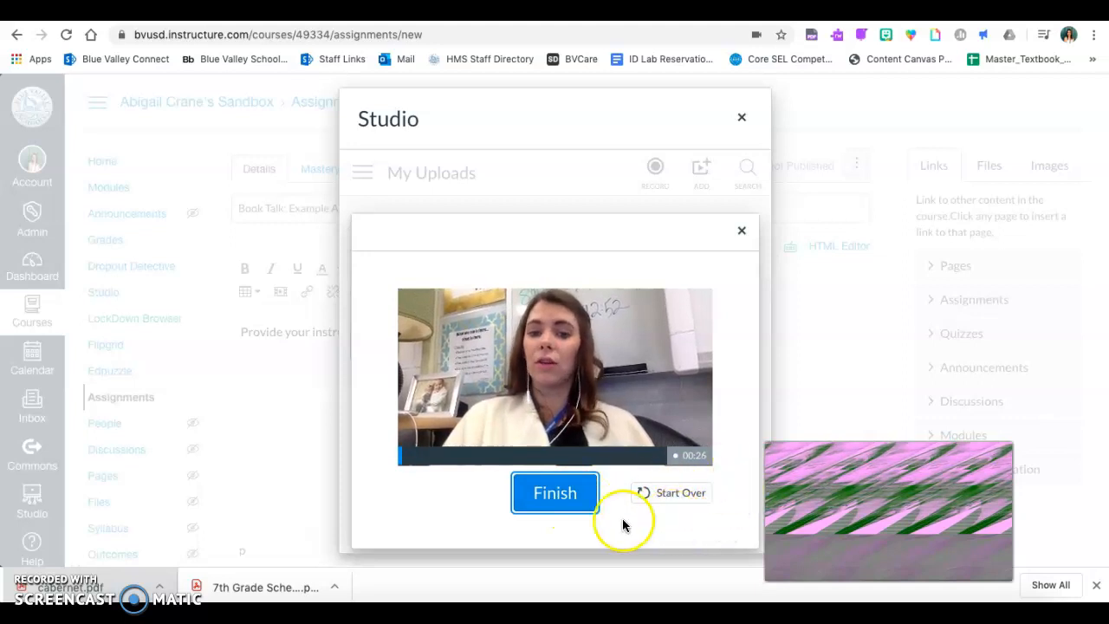
{"action": "left_click", "coordinate": [560, 494]}
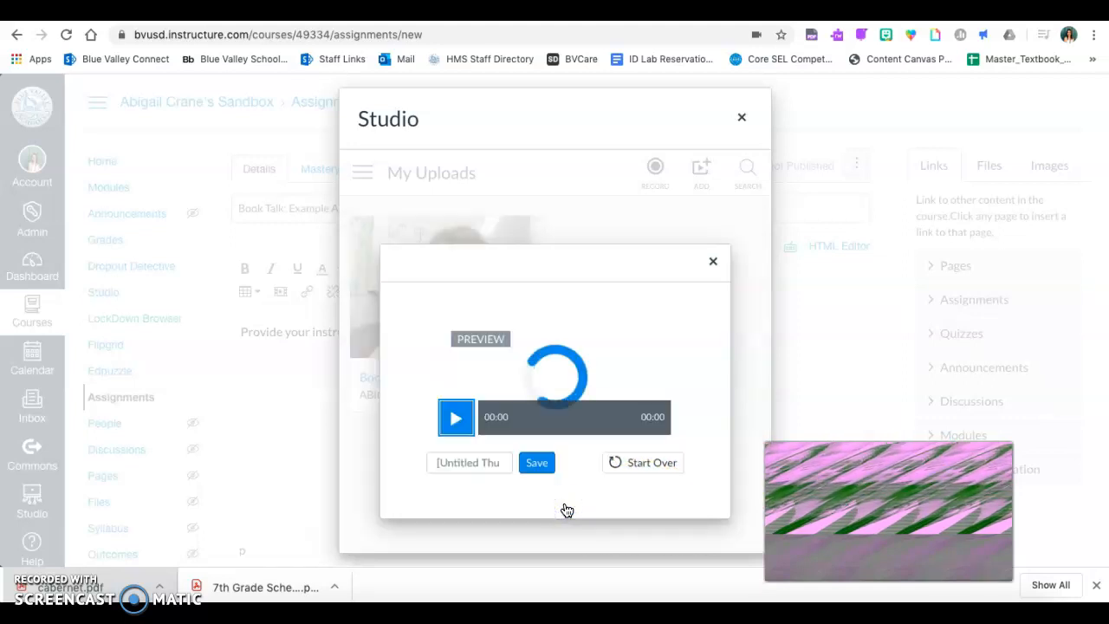
- Title the webcam recording "Book Talk Instructions" and save it to the uploads
{"action": "left_click", "coordinate": [477, 488]}
{"action": "type", "text": "B"}
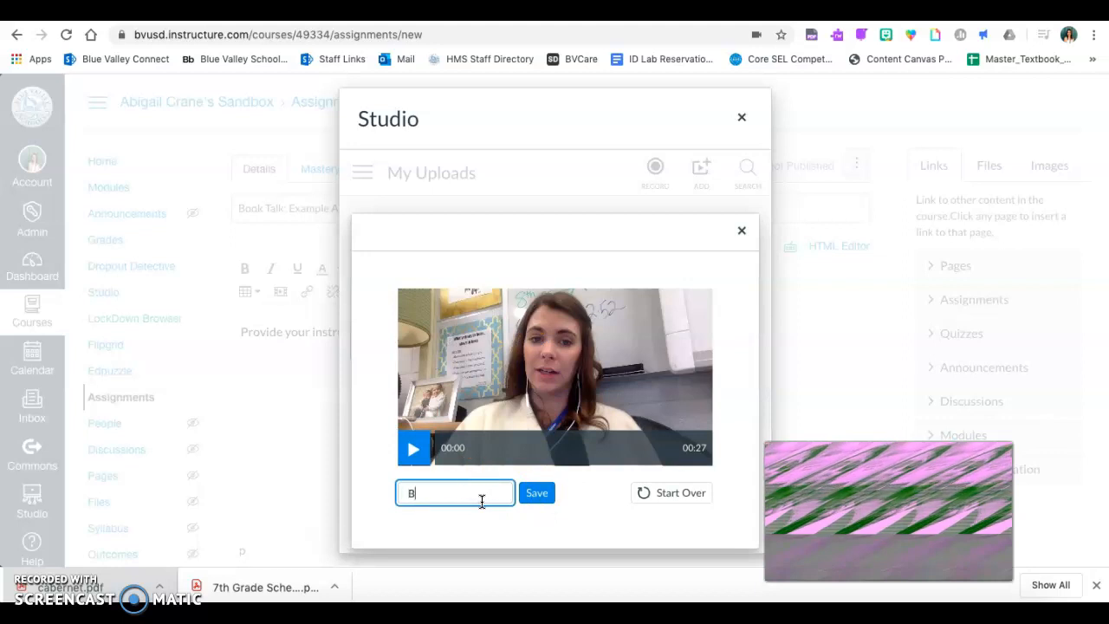
{"action": "type", "text": "ook Talk Instructions"}
{"action": "left_click", "coordinate": [535, 493]}
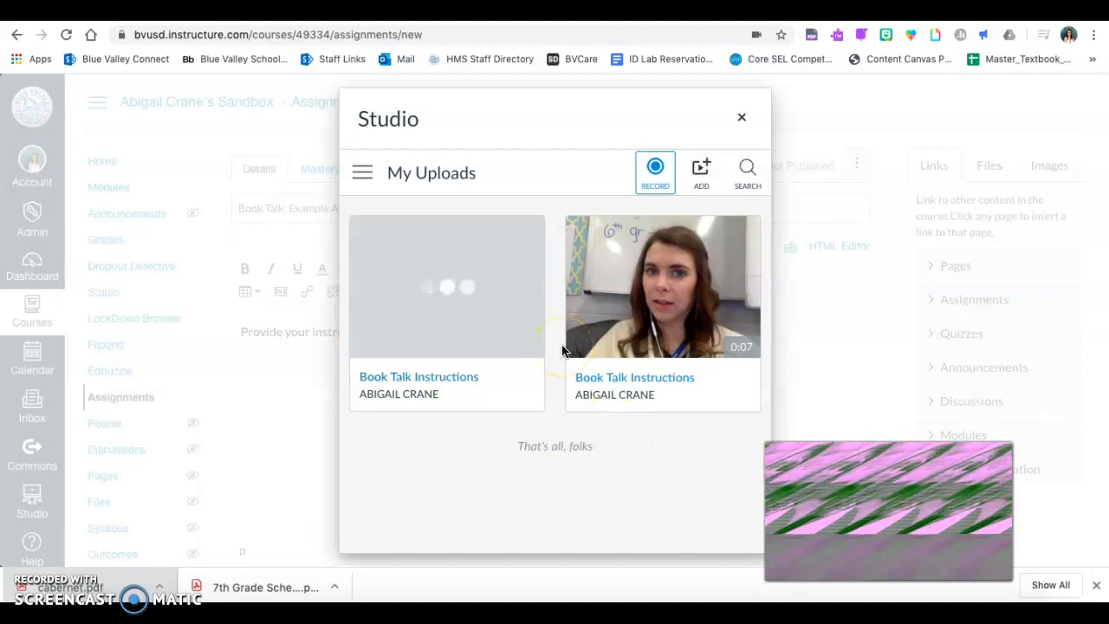
- Embed the new Book Talk Instructions video in the description with comments turned off and the download option displayed
{"action": "left_click", "coordinate": [463, 297]}
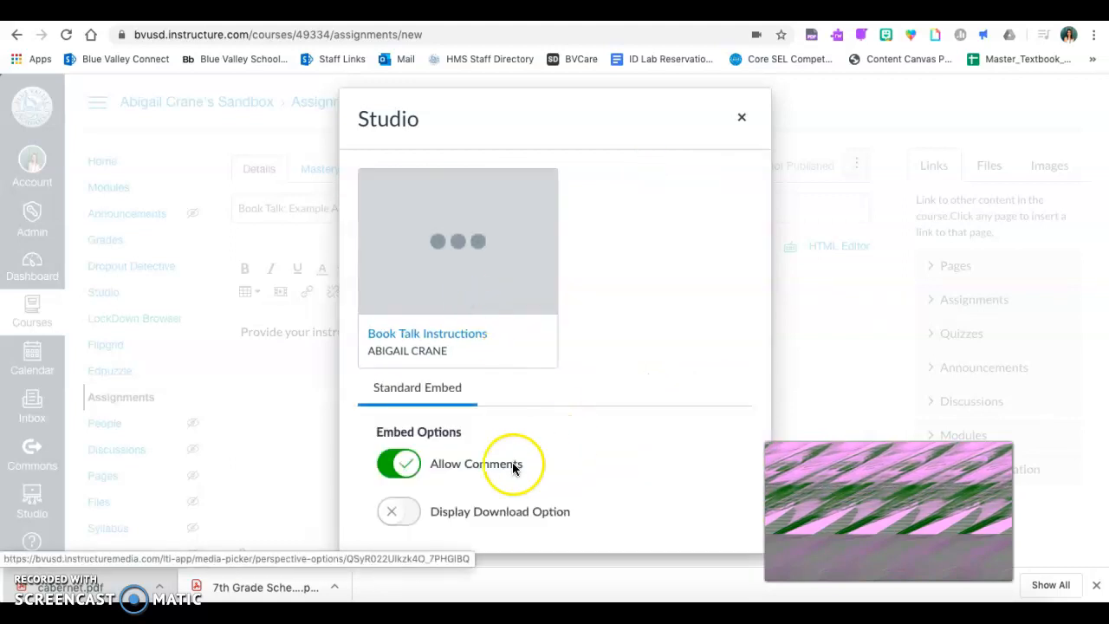
{"action": "left_click", "coordinate": [408, 464]}
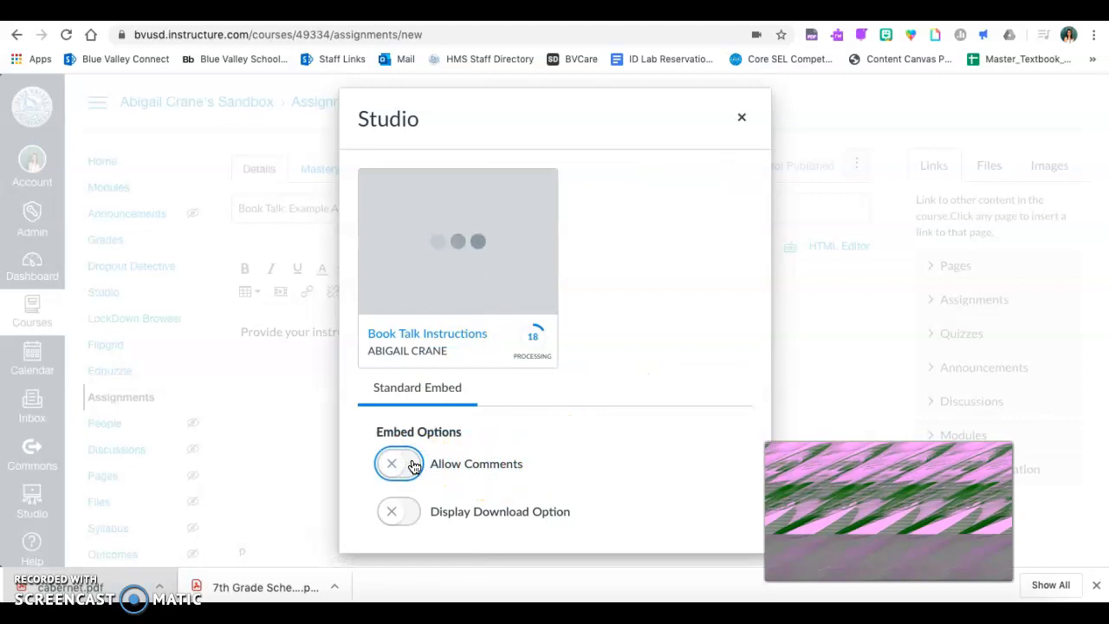
{"action": "left_click", "coordinate": [413, 466]}
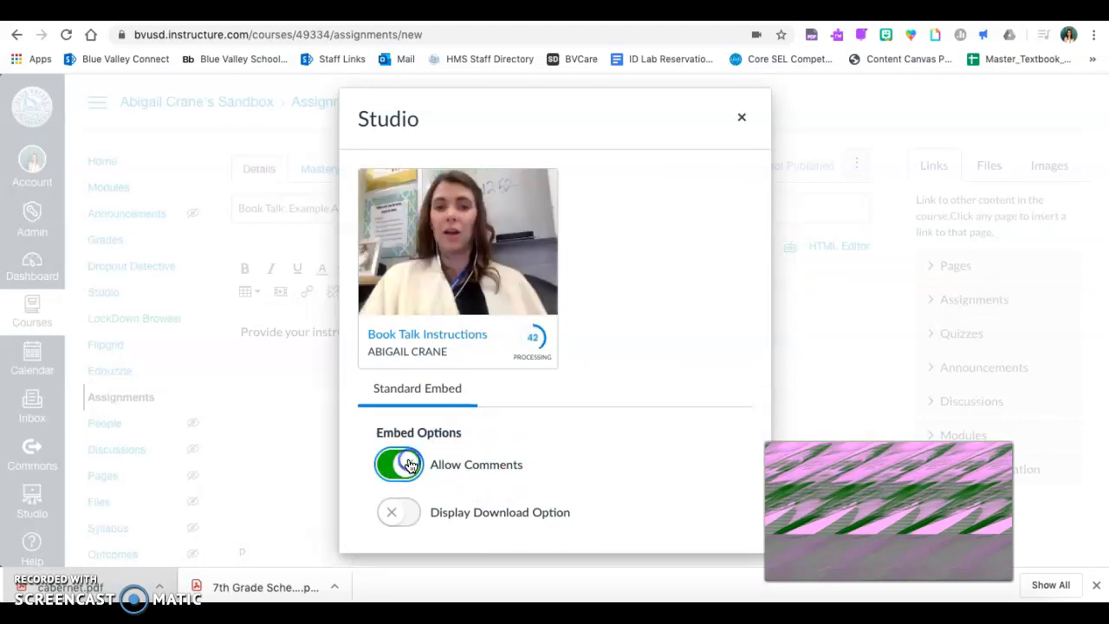
{"action": "left_click", "coordinate": [410, 466]}
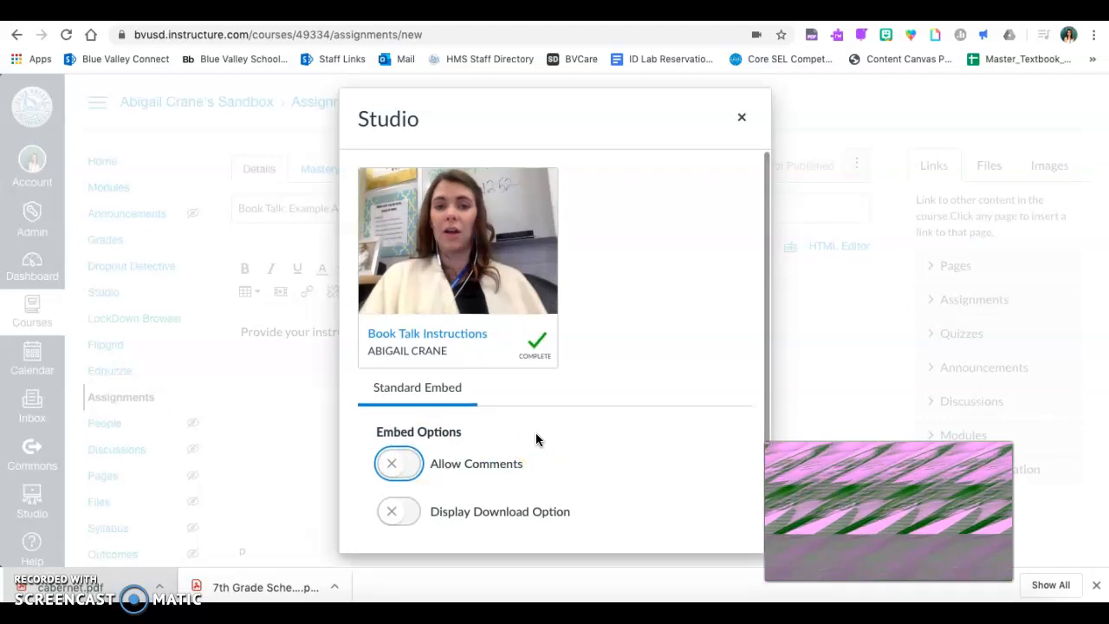
{"action": "scroll", "coordinate": [592, 464], "scroll_direction": "down", "scroll_amount": 1}
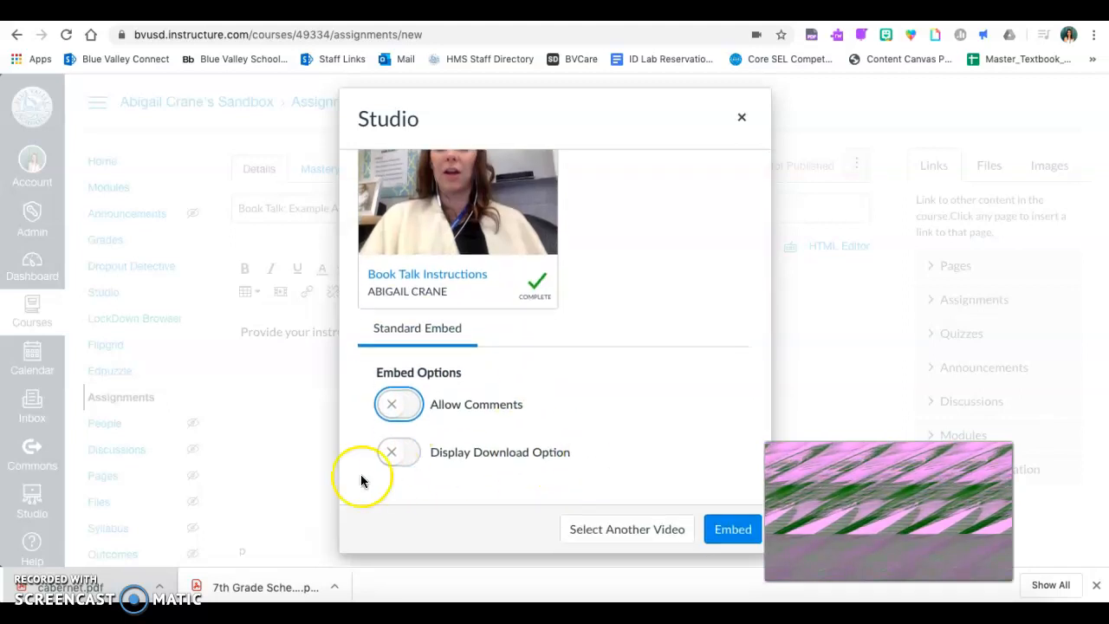
{"action": "left_click", "coordinate": [406, 454]}
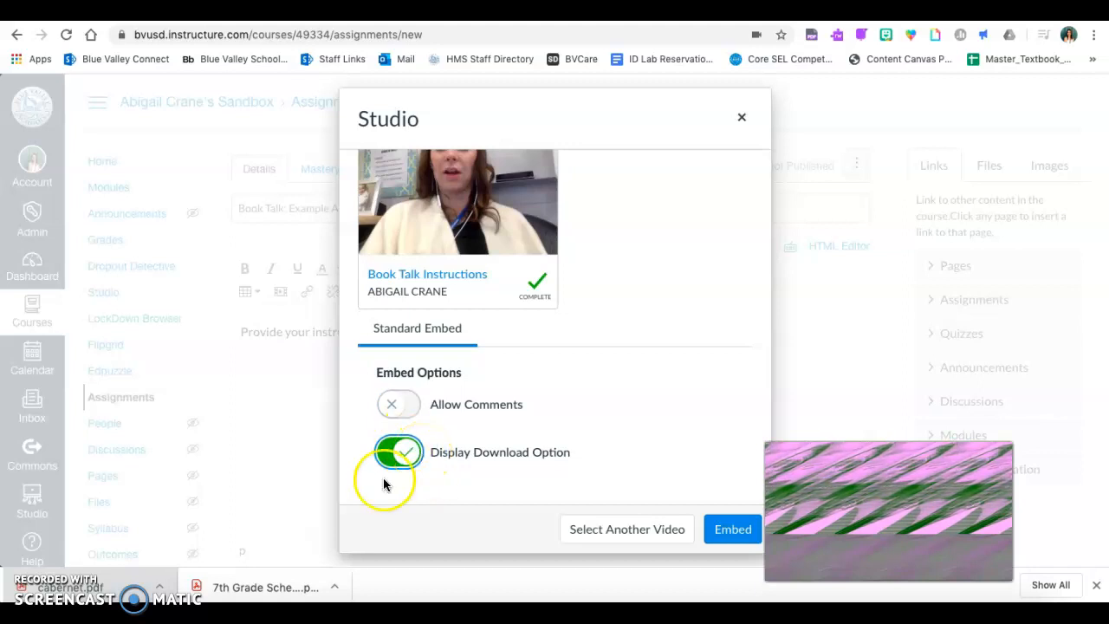
{"action": "left_click", "coordinate": [733, 529]}
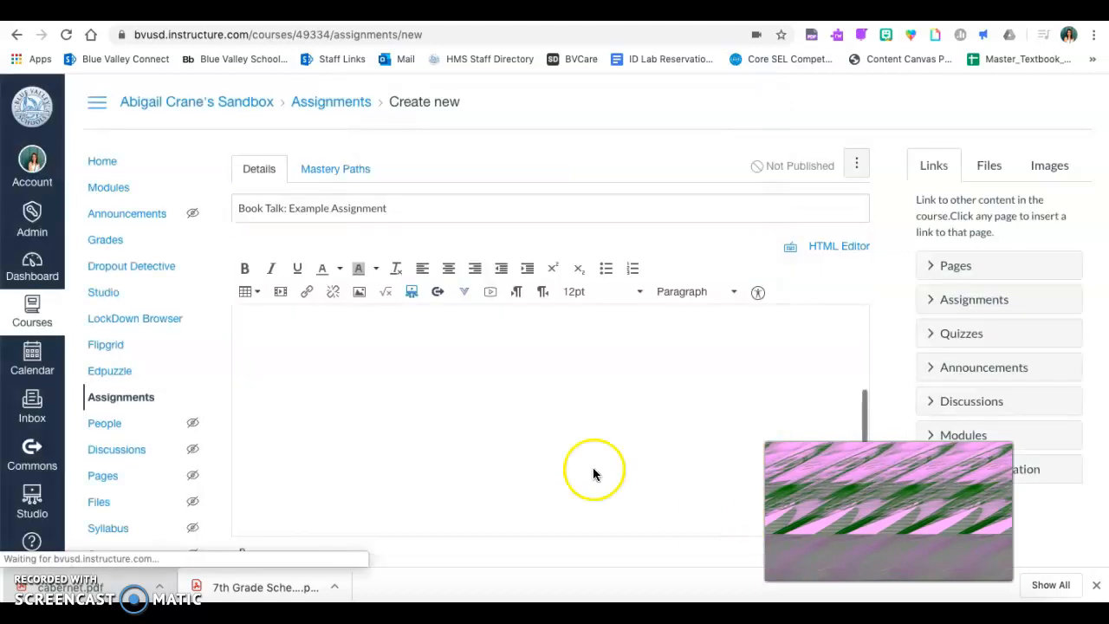
- Check the embedded video beneath the instruction text in the assignment description
{"action": "scroll", "coordinate": [567, 393], "scroll_direction": "down", "scroll_amount": 2}
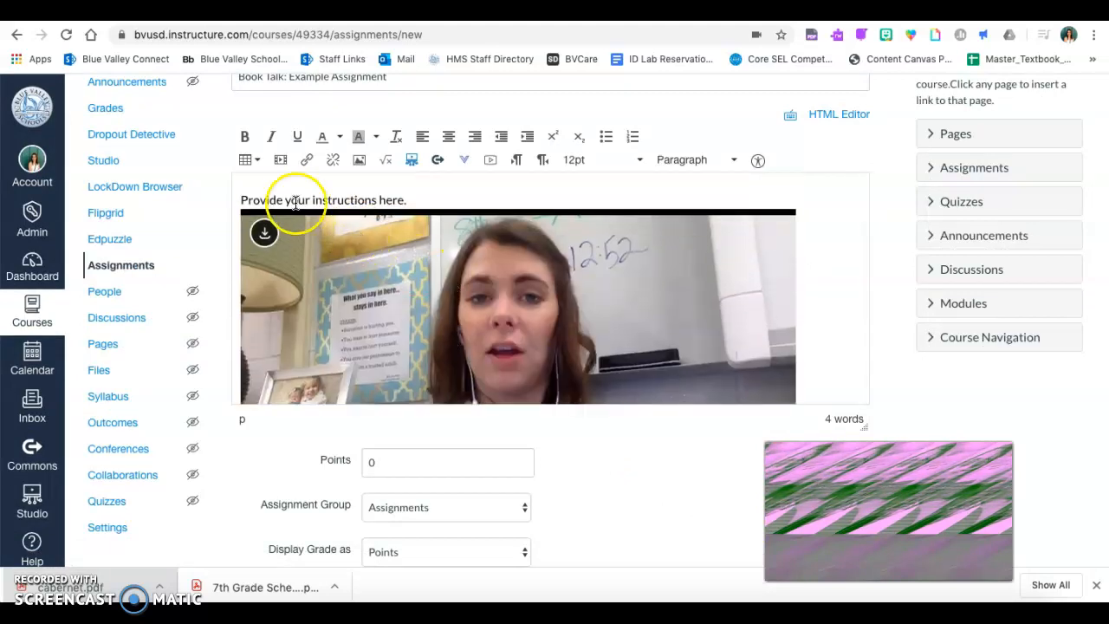
{"action": "left_click", "coordinate": [517, 195]}
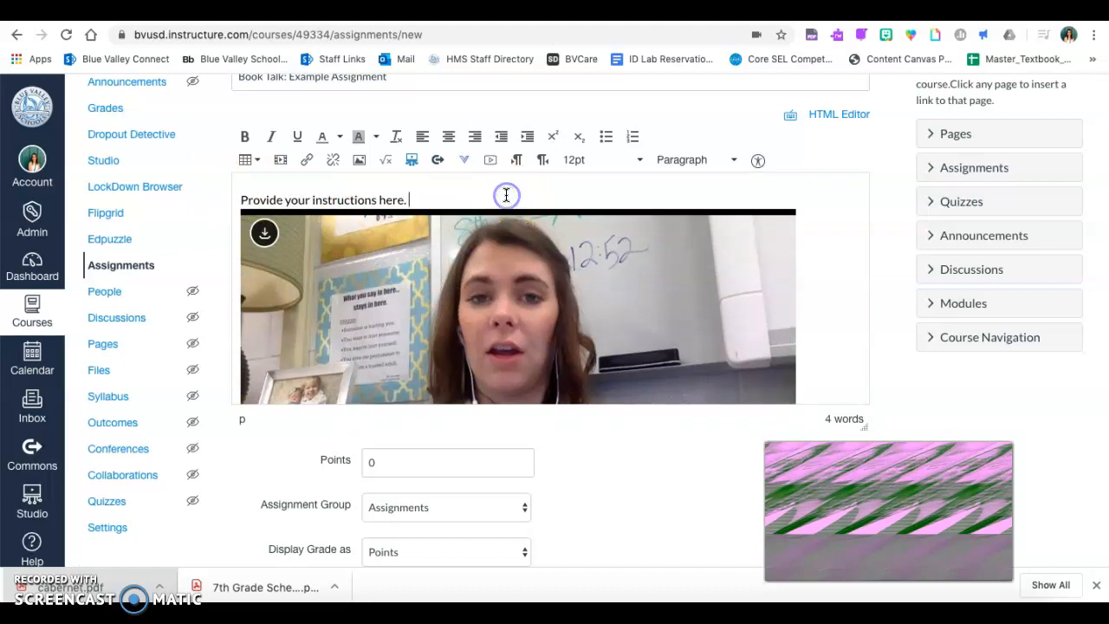
{"action": "scroll", "coordinate": [508, 263], "scroll_direction": "down", "scroll_amount": 3}
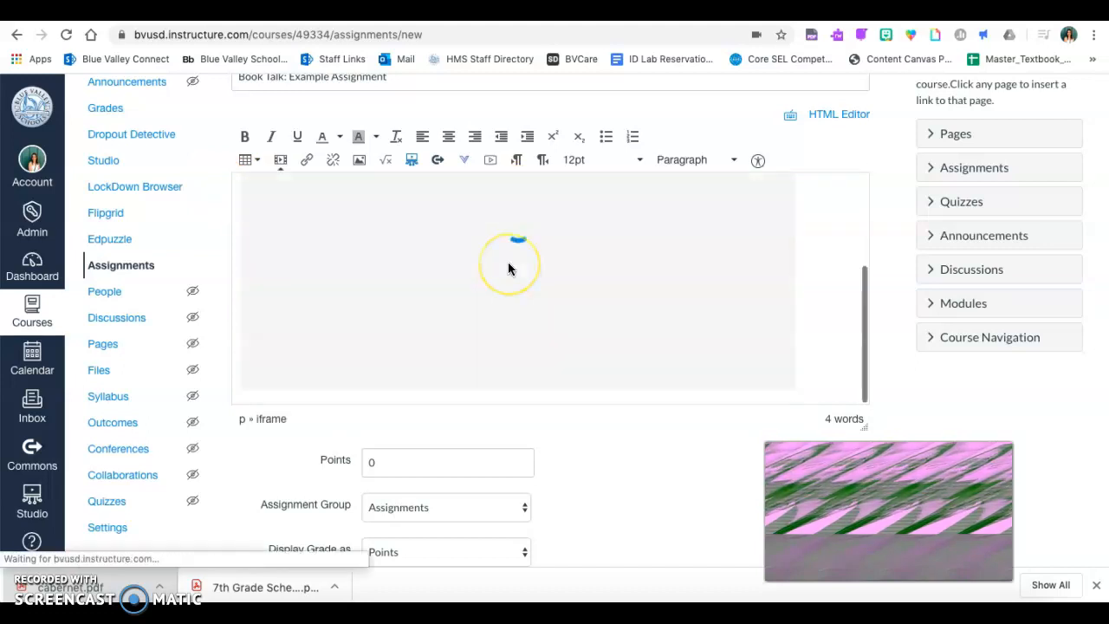
{"action": "left_click", "coordinate": [529, 425]}
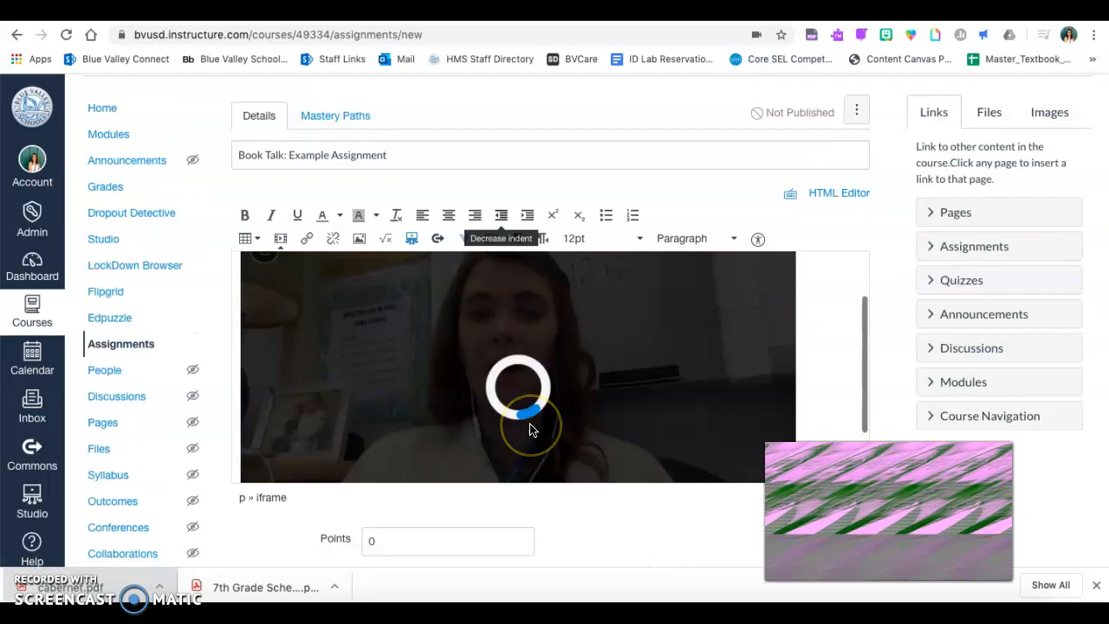
{"action": "scroll", "coordinate": [531, 429], "scroll_direction": "up", "scroll_amount": 1}
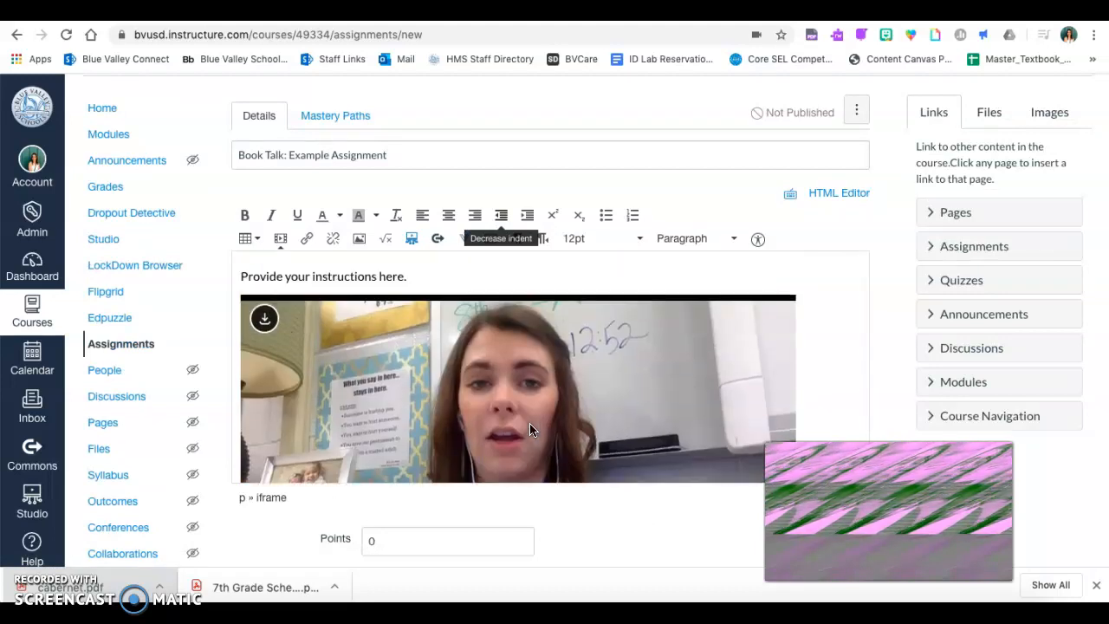
- Set the assignment's online entry options to accept Media Recordings instead of Text Entry
{"action": "scroll", "coordinate": [621, 507], "scroll_direction": "down", "scroll_amount": 4}
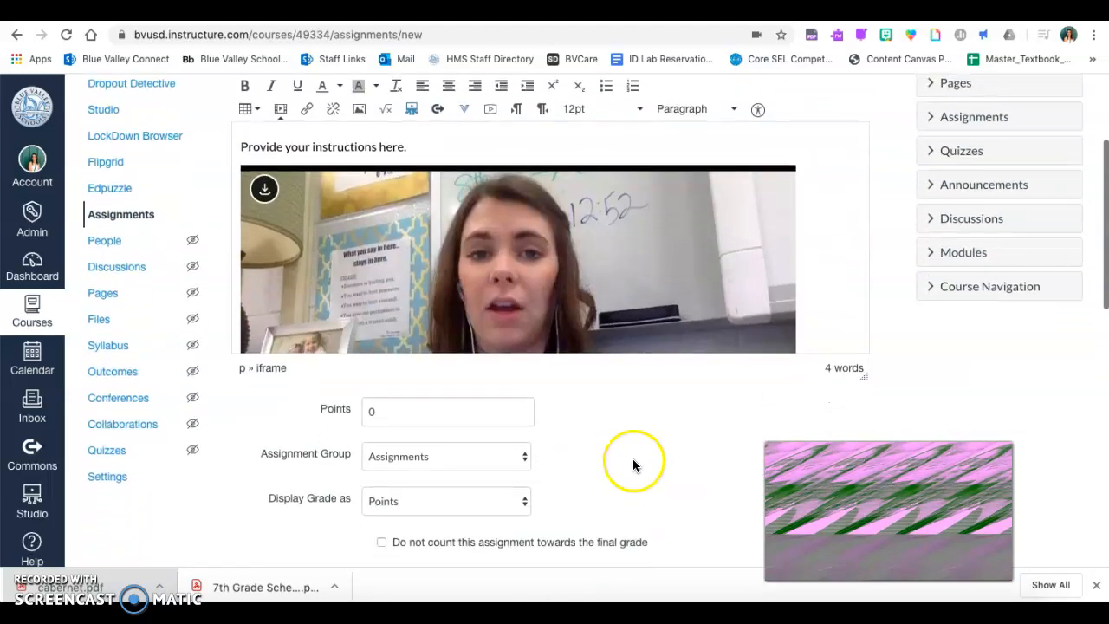
{"action": "scroll", "coordinate": [654, 400], "scroll_direction": "down", "scroll_amount": 7}
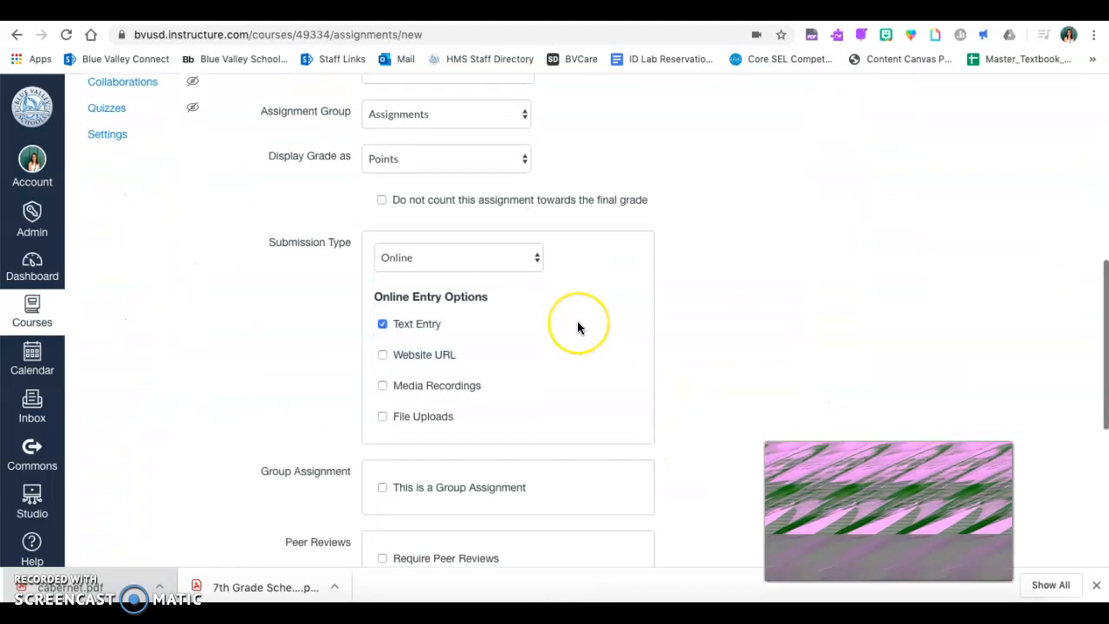
{"action": "scroll", "coordinate": [579, 327], "scroll_direction": "down", "scroll_amount": 1}
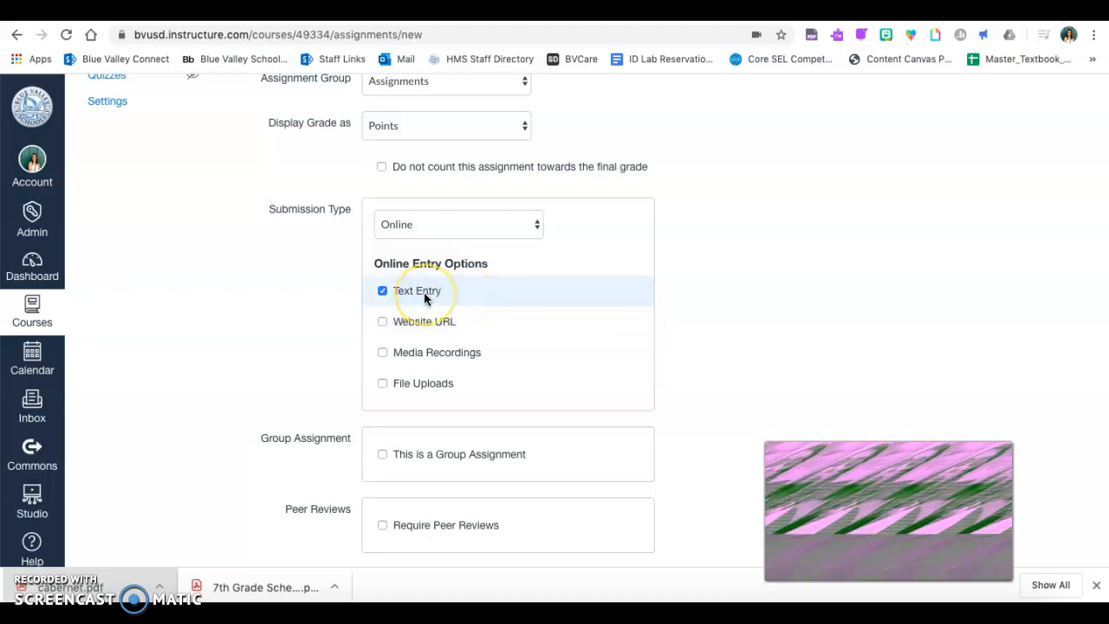
{"action": "left_click", "coordinate": [424, 355]}
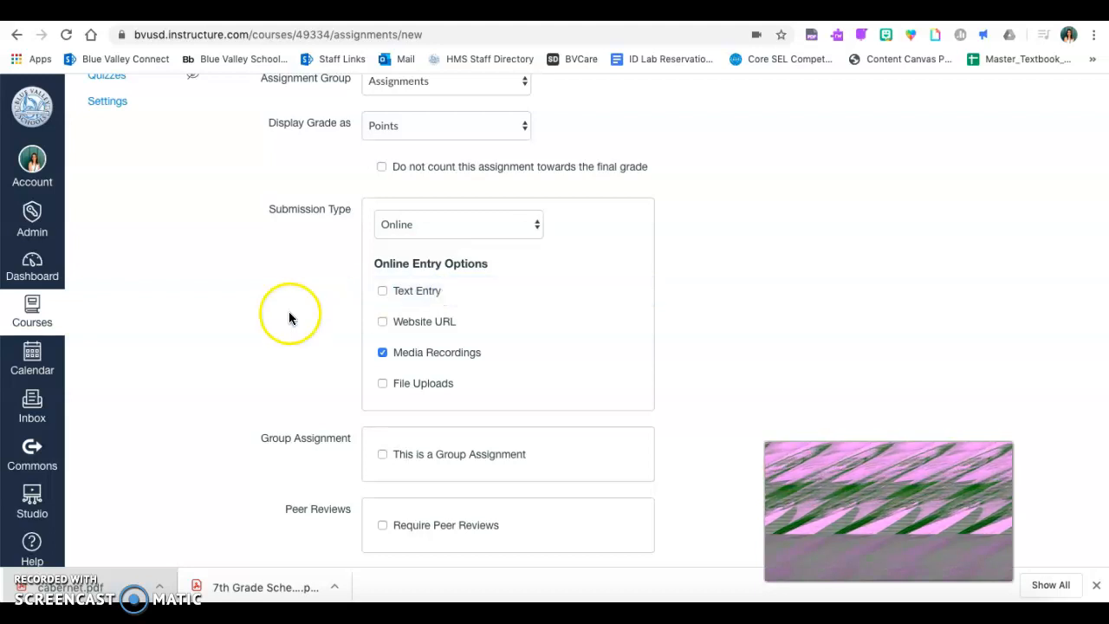
- Allow Text Entry submissions again alongside Media Recordings, and save and publish the assignment
{"action": "scroll", "coordinate": [291, 314], "scroll_direction": "down", "scroll_amount": 1}
{"action": "left_click", "coordinate": [490, 268]}
{"action": "scroll", "coordinate": [248, 279], "scroll_direction": "down", "scroll_amount": 4}
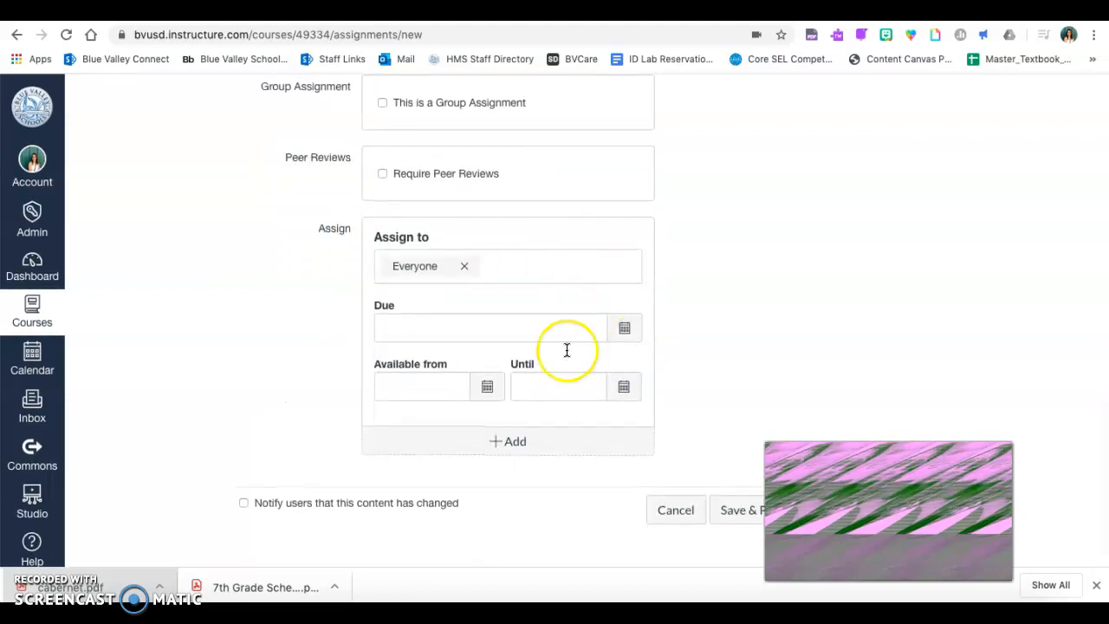
{"action": "left_click", "coordinate": [738, 513]}
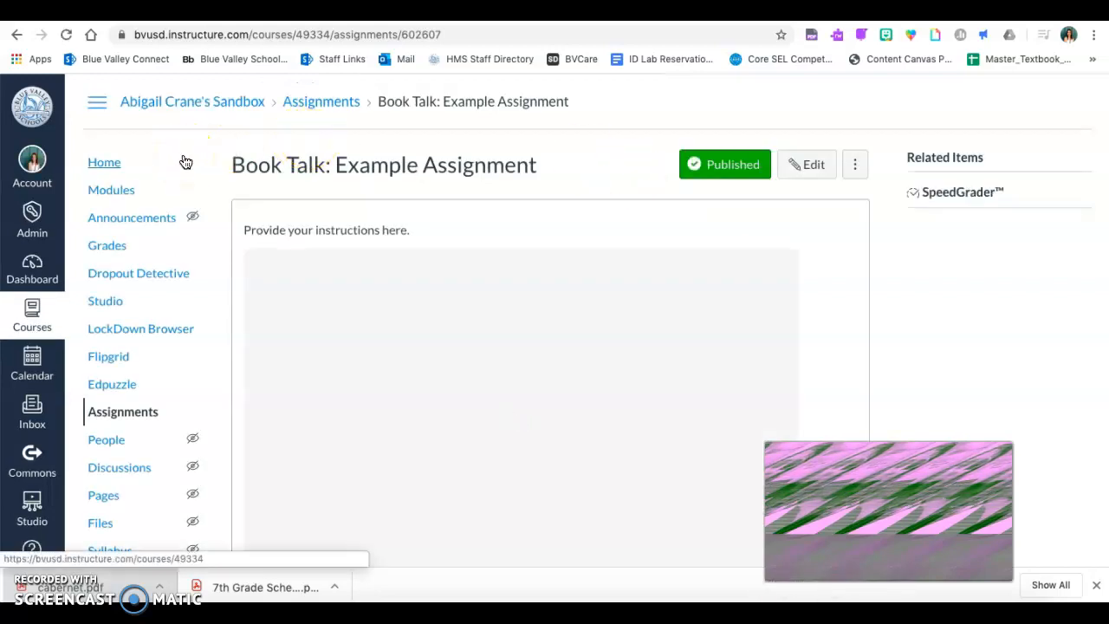
- Enter Student View from the course home page and open the Book Talk: Example Assignment
{"action": "left_click", "coordinate": [132, 164]}
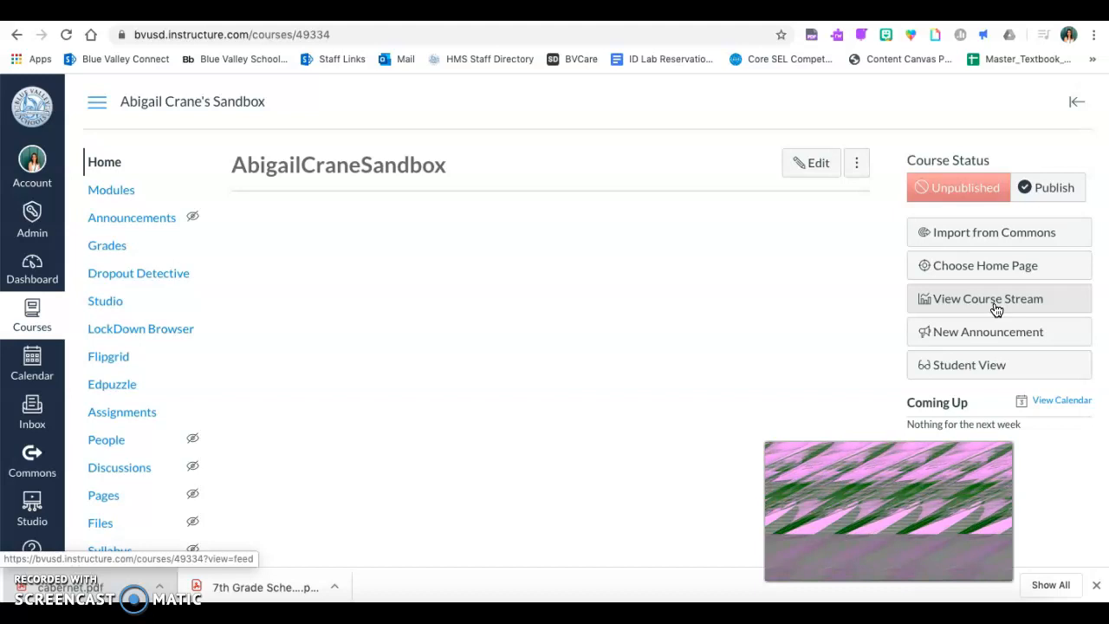
{"action": "left_click", "coordinate": [961, 368]}
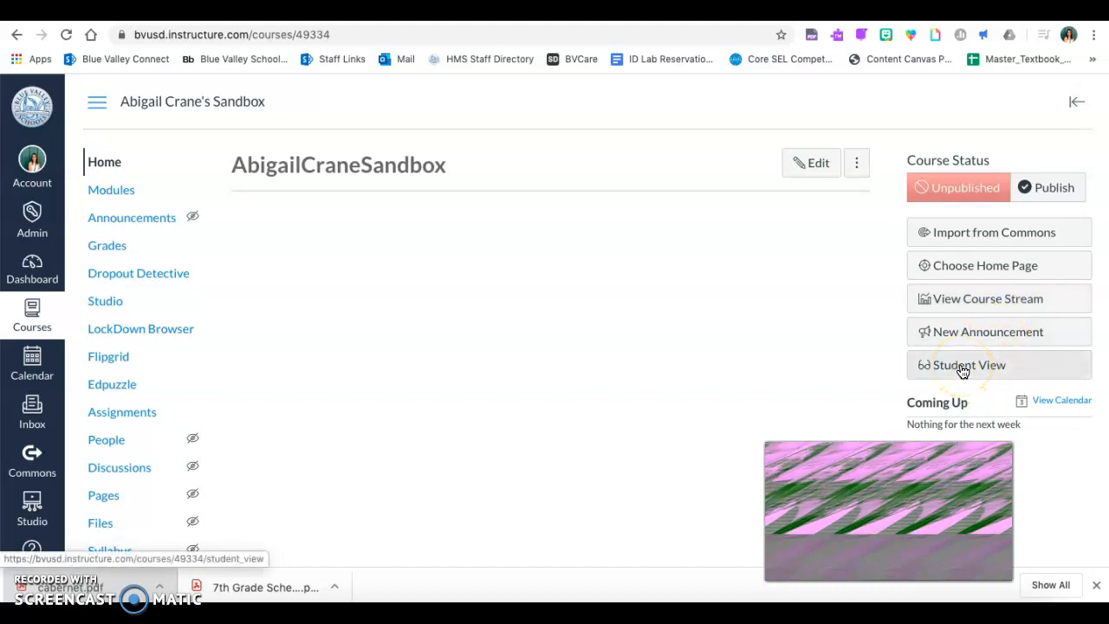
{"action": "left_click", "coordinate": [962, 370]}
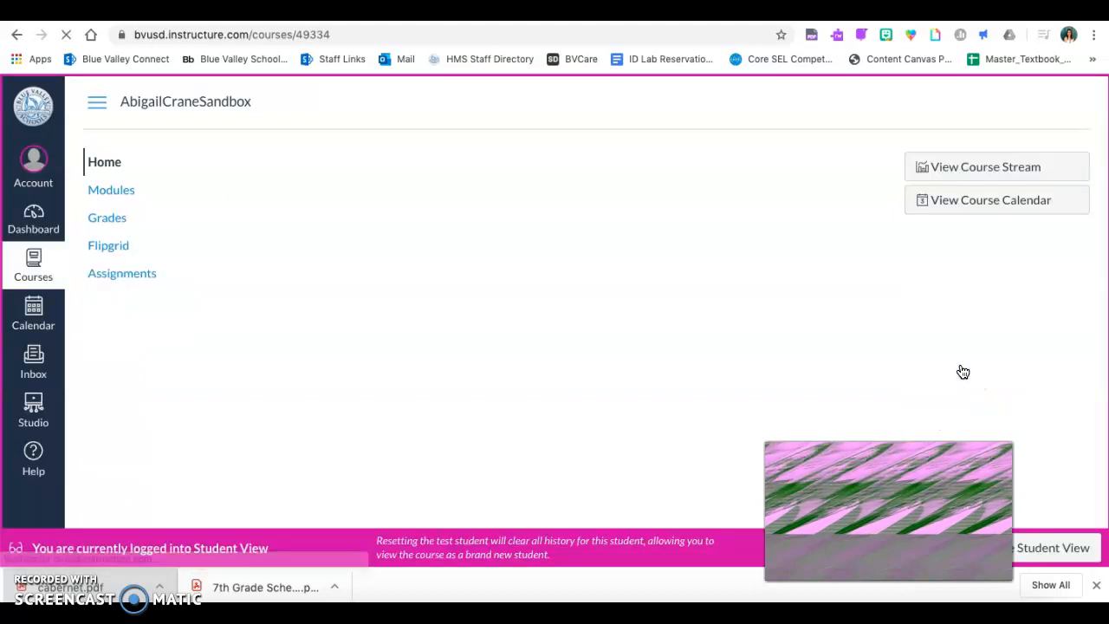
{"action": "left_click", "coordinate": [144, 279]}
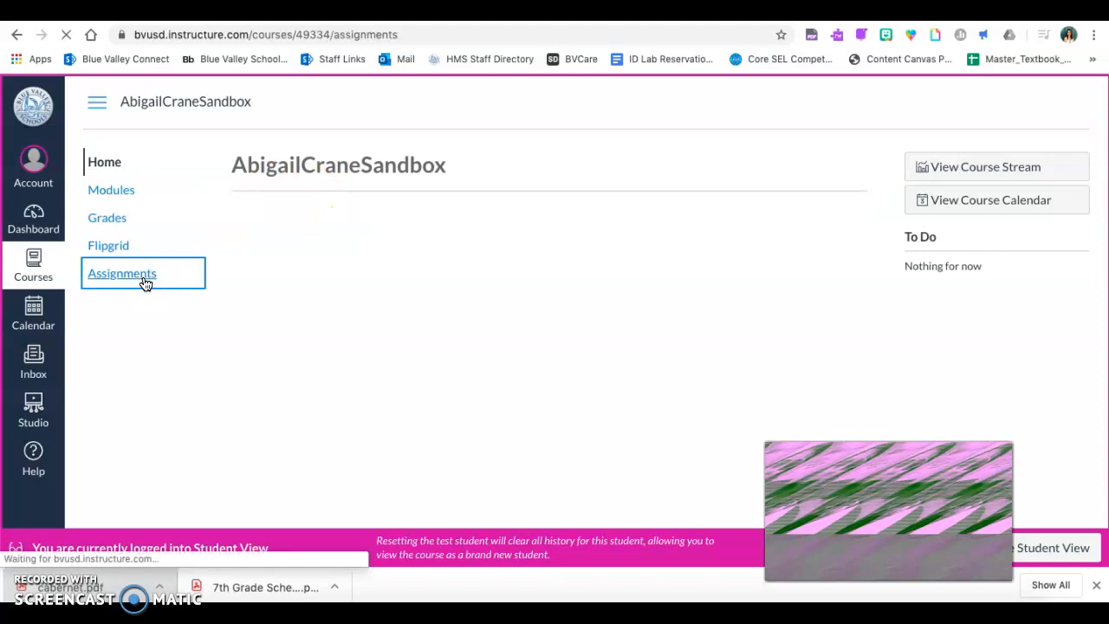
{"action": "left_click", "coordinate": [336, 417]}
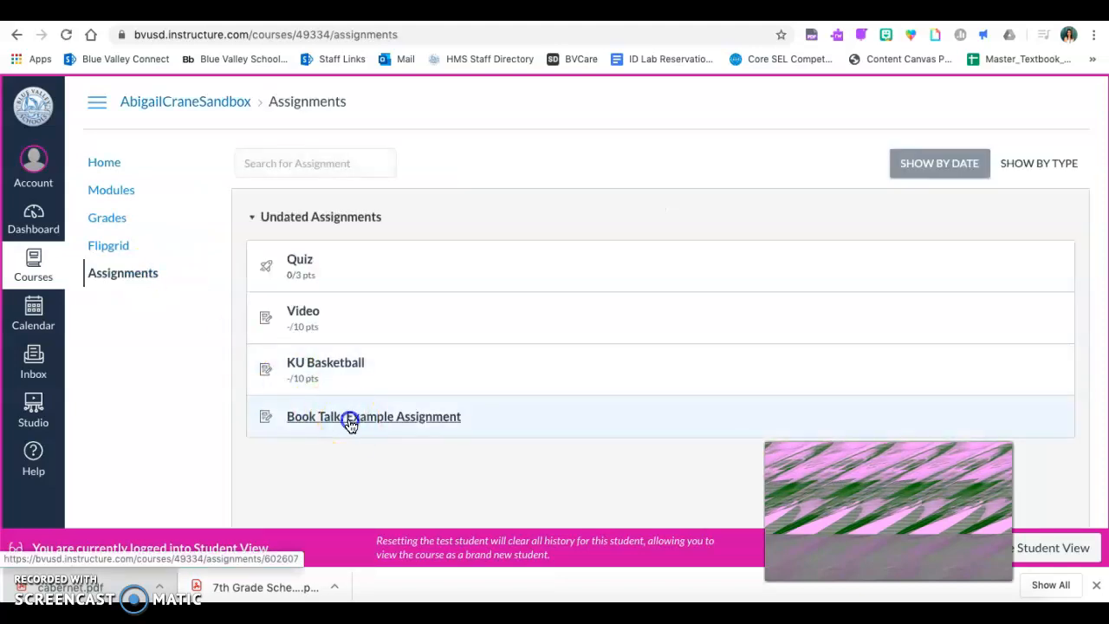
{"action": "left_click", "coordinate": [791, 166]}
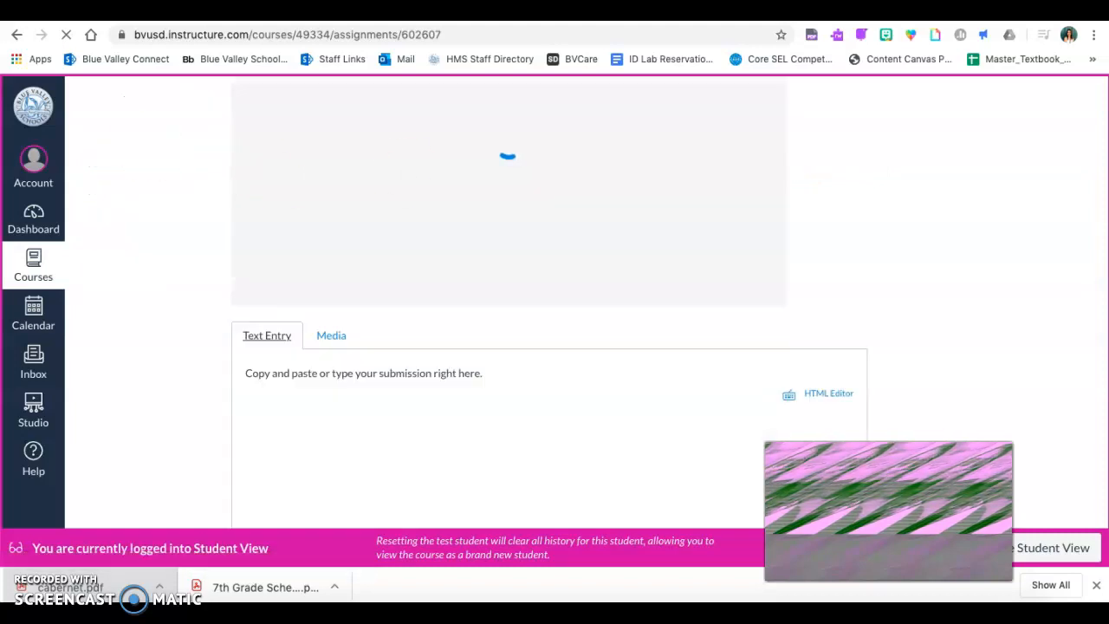
{"action": "left_click", "coordinate": [19, 36]}
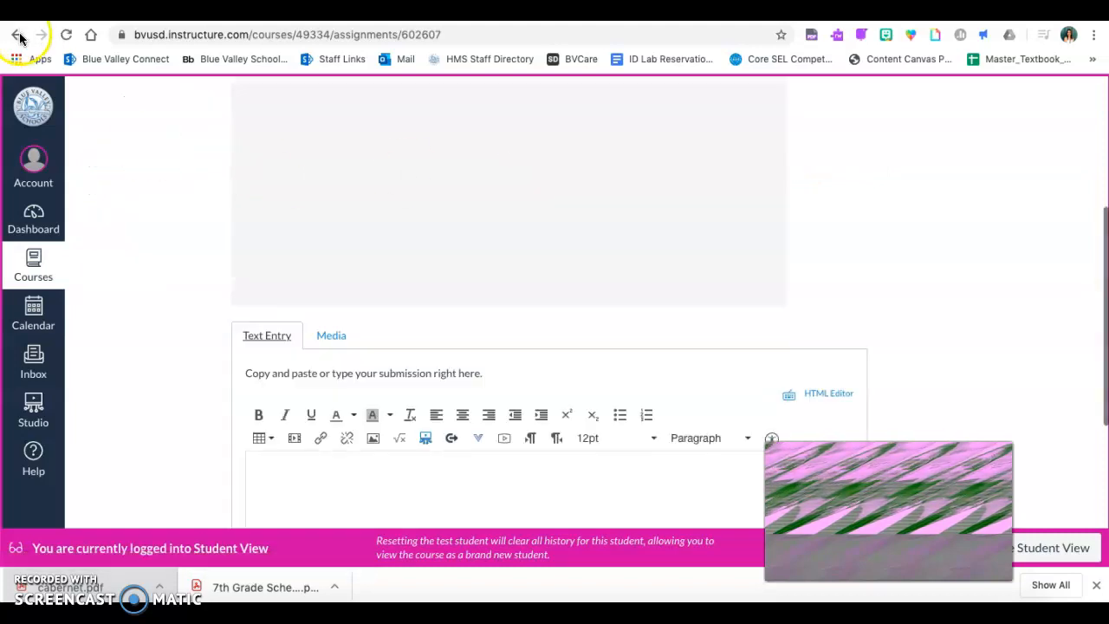
{"action": "left_click", "coordinate": [684, 217]}
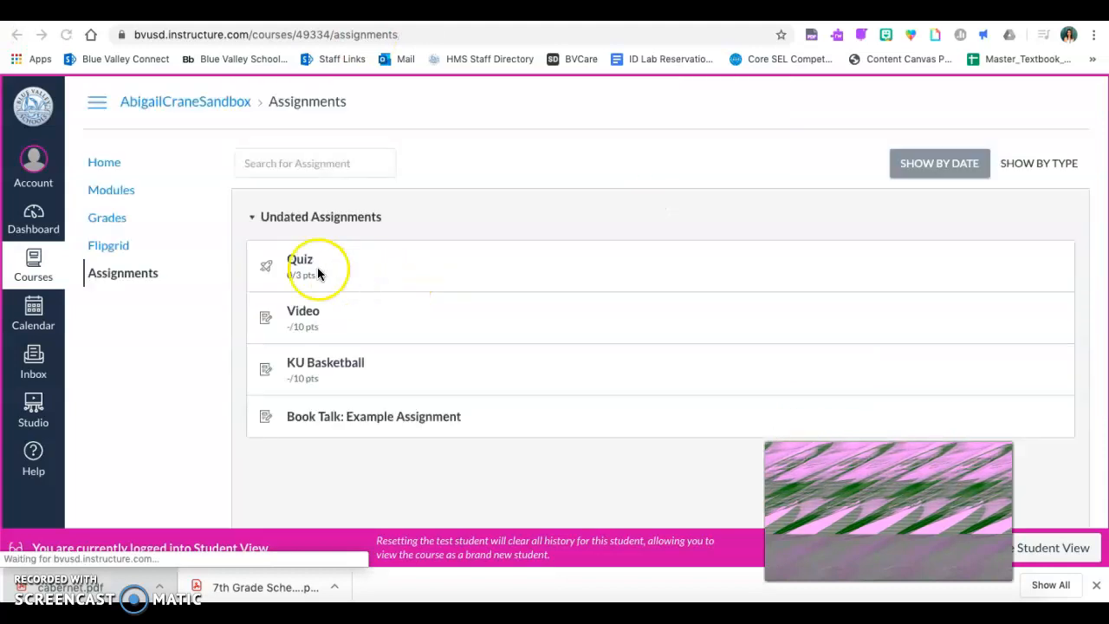
{"action": "left_click", "coordinate": [400, 417]}
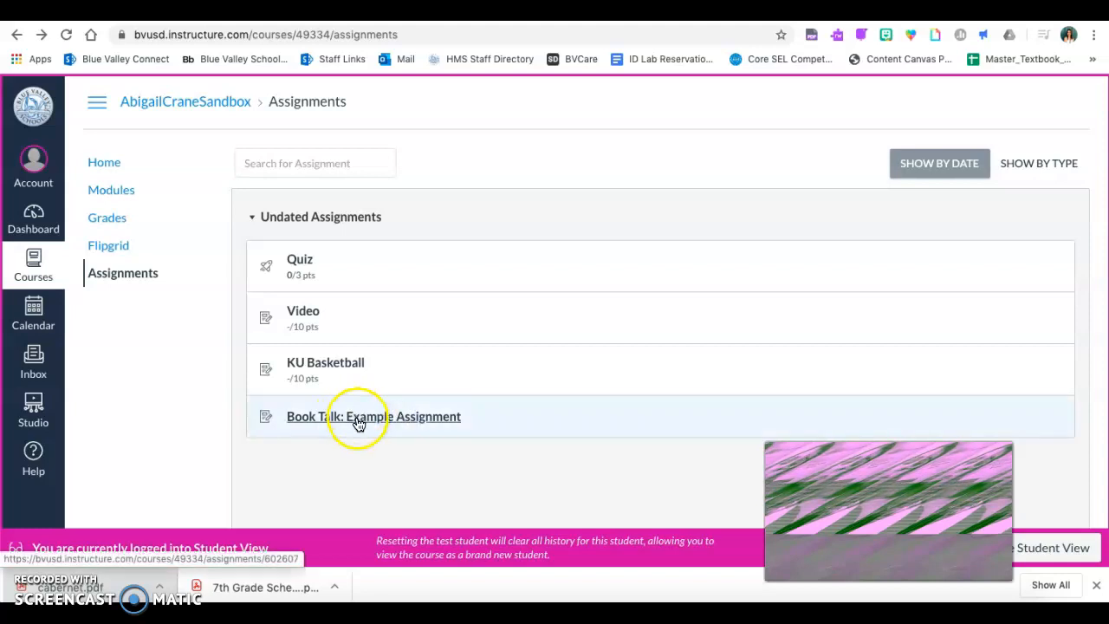
{"action": "left_click", "coordinate": [359, 422]}
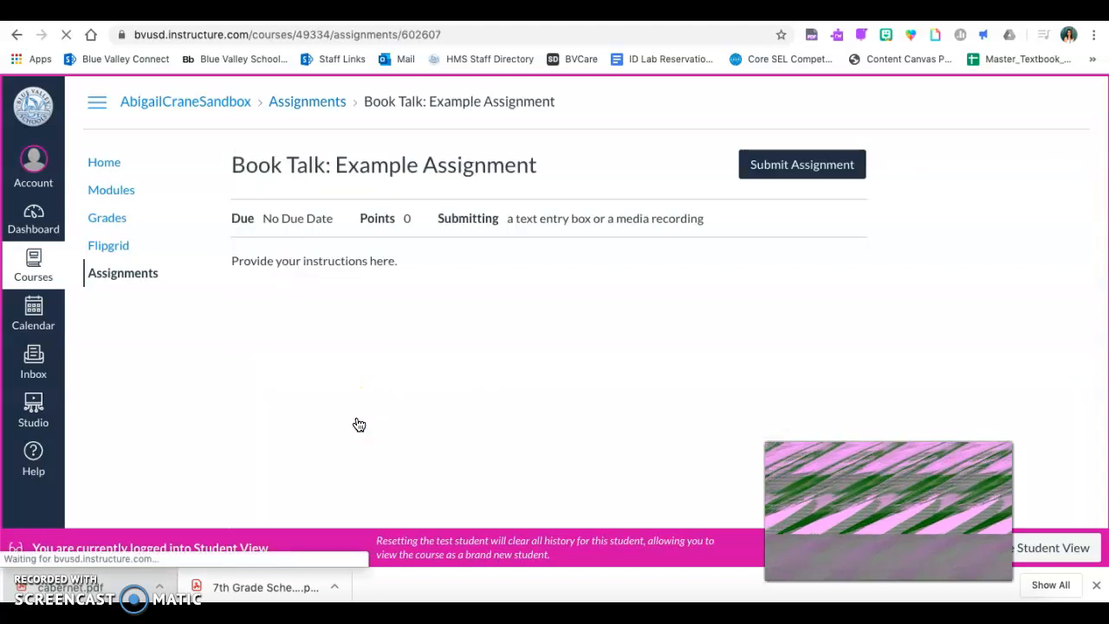
- Play the embedded instruction video briefly in the student's view of the assignment and pause it
{"action": "scroll", "coordinate": [510, 254], "scroll_direction": "down", "scroll_amount": 2}
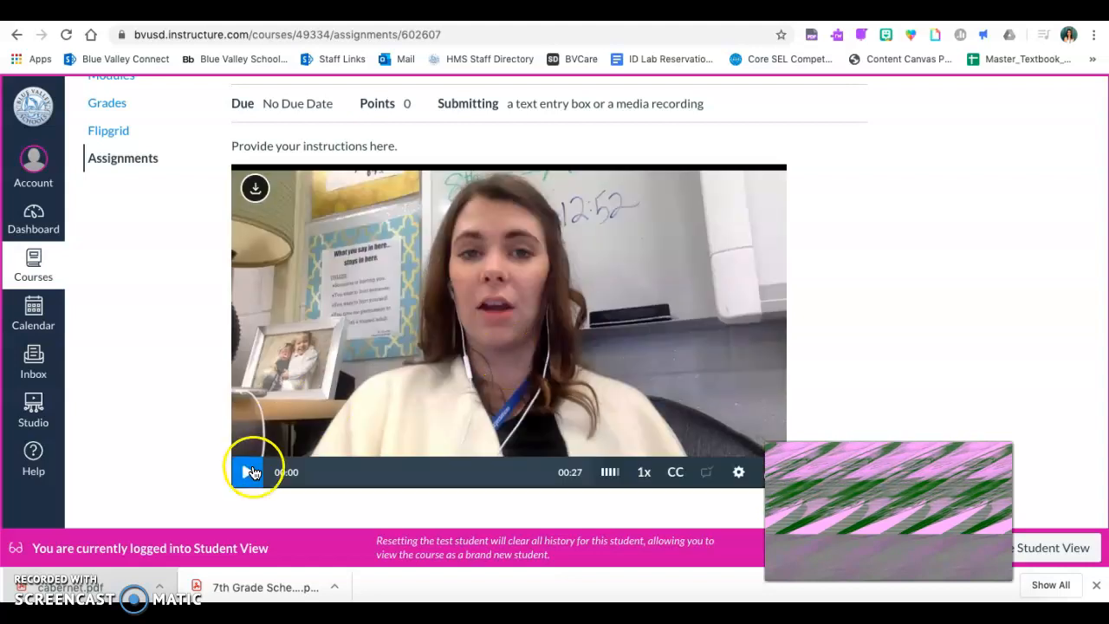
{"action": "left_click", "coordinate": [252, 472]}
{"action": "left_click", "coordinate": [251, 472]}
- Start a submission for the assignment and enter "Text entry." as its text response
{"action": "scroll", "coordinate": [520, 303], "scroll_direction": "up", "scroll_amount": 2}
{"action": "left_click", "coordinate": [834, 173]}
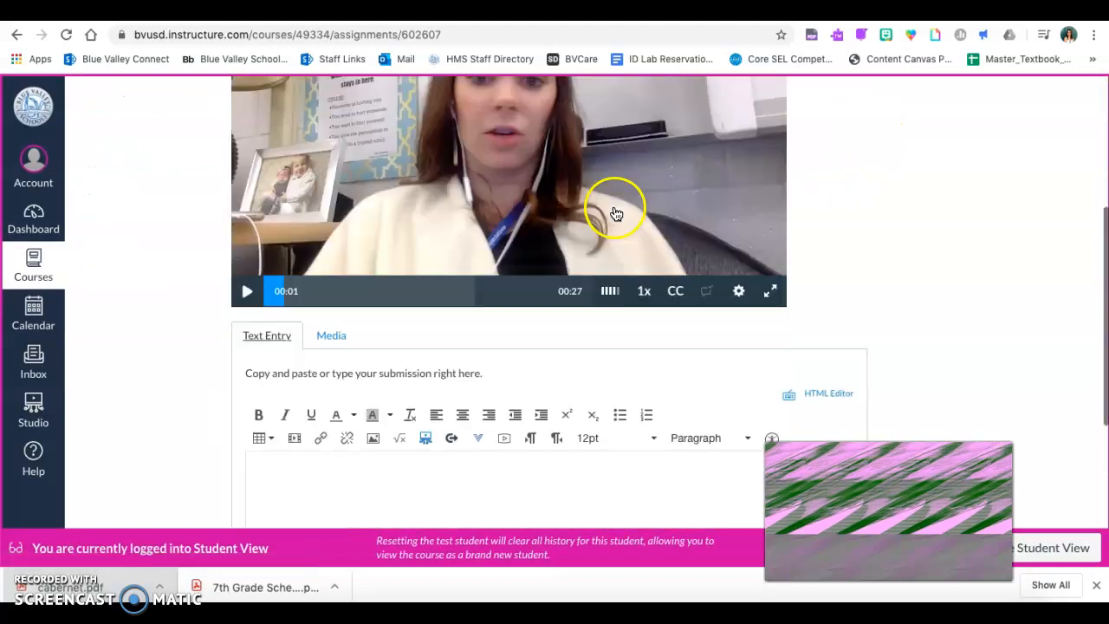
{"action": "scroll", "coordinate": [528, 318], "scroll_direction": "down", "scroll_amount": 2}
{"action": "left_click", "coordinate": [511, 359]}
{"action": "type", "text": "Text entry."}
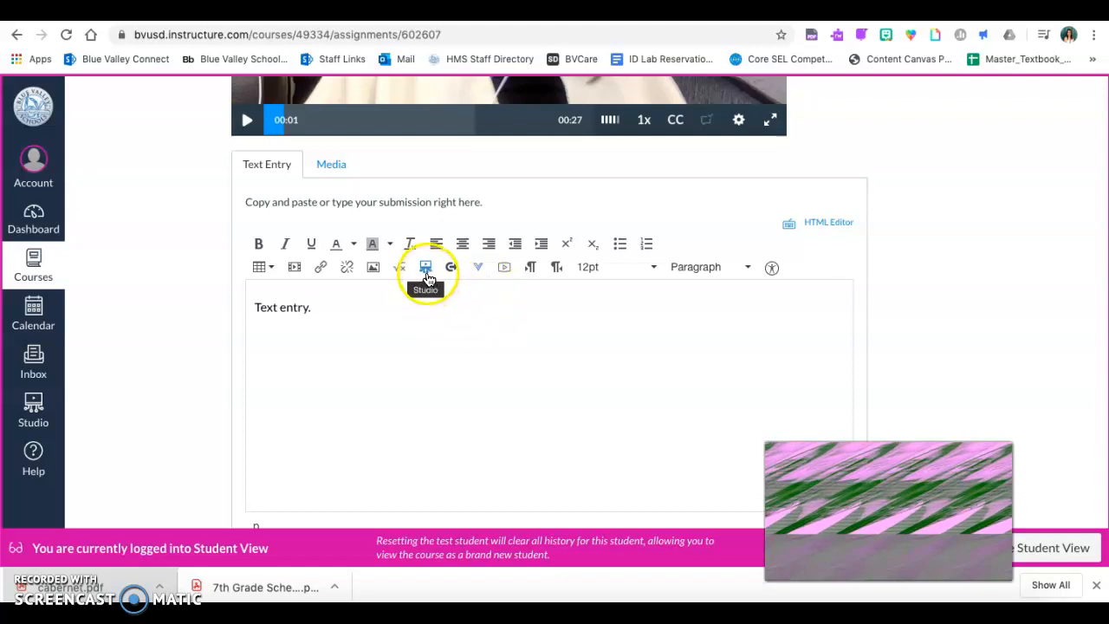
{"action": "scroll", "coordinate": [469, 342], "scroll_direction": "down", "scroll_amount": 3}
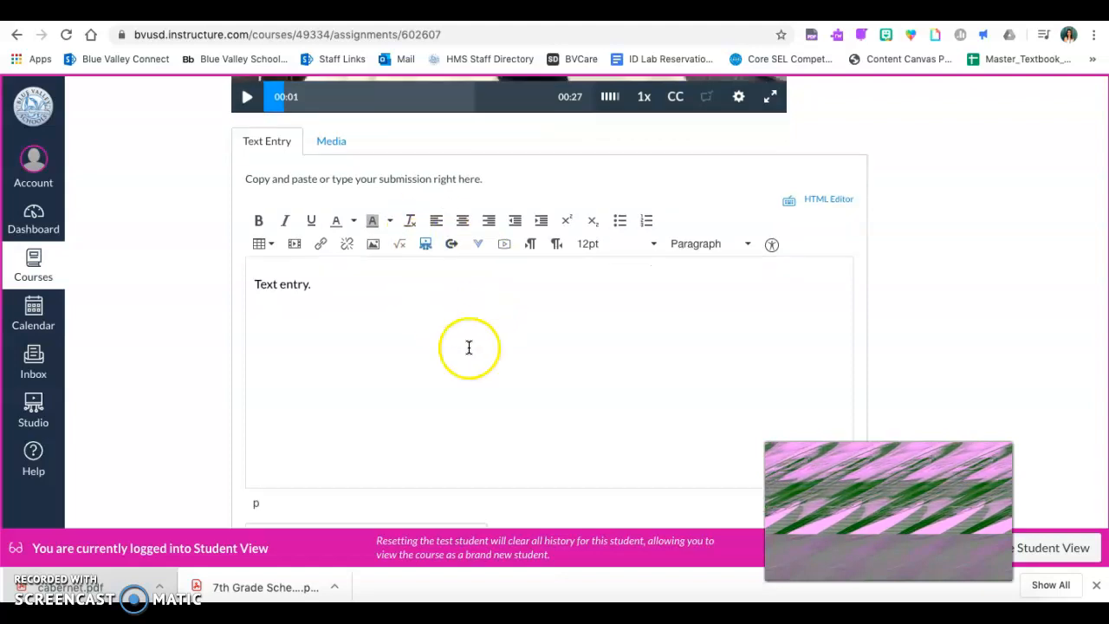
{"action": "scroll", "coordinate": [497, 302], "scroll_direction": "up", "scroll_amount": 3}
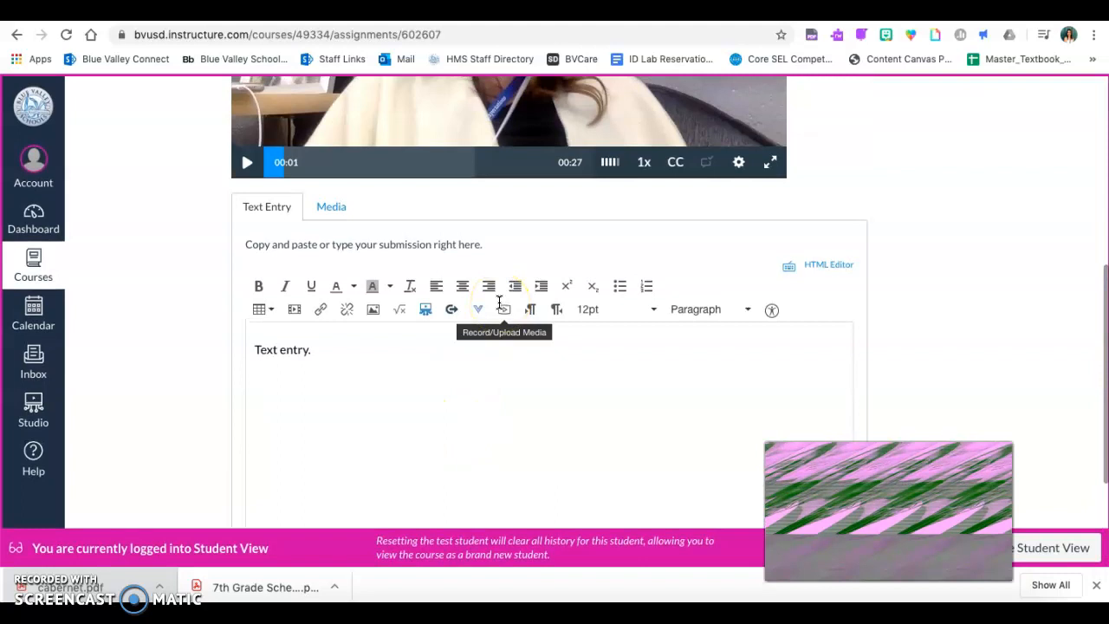
- Examine the recording and file upload options for a media submission, and close the media dialog without recording
{"action": "left_click", "coordinate": [332, 209]}
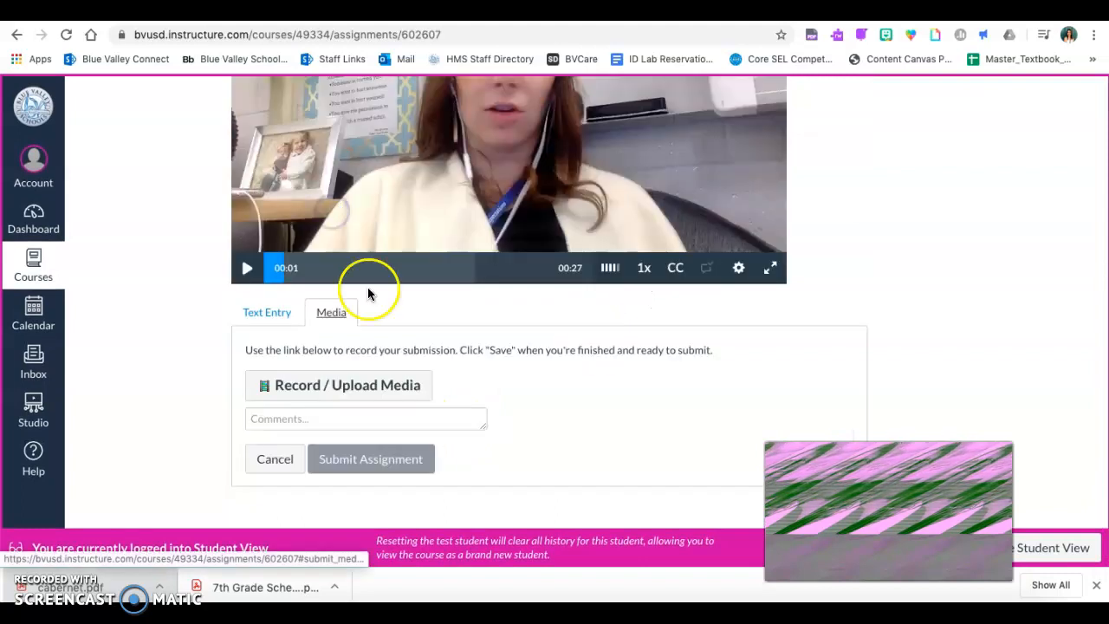
{"action": "left_click", "coordinate": [376, 387]}
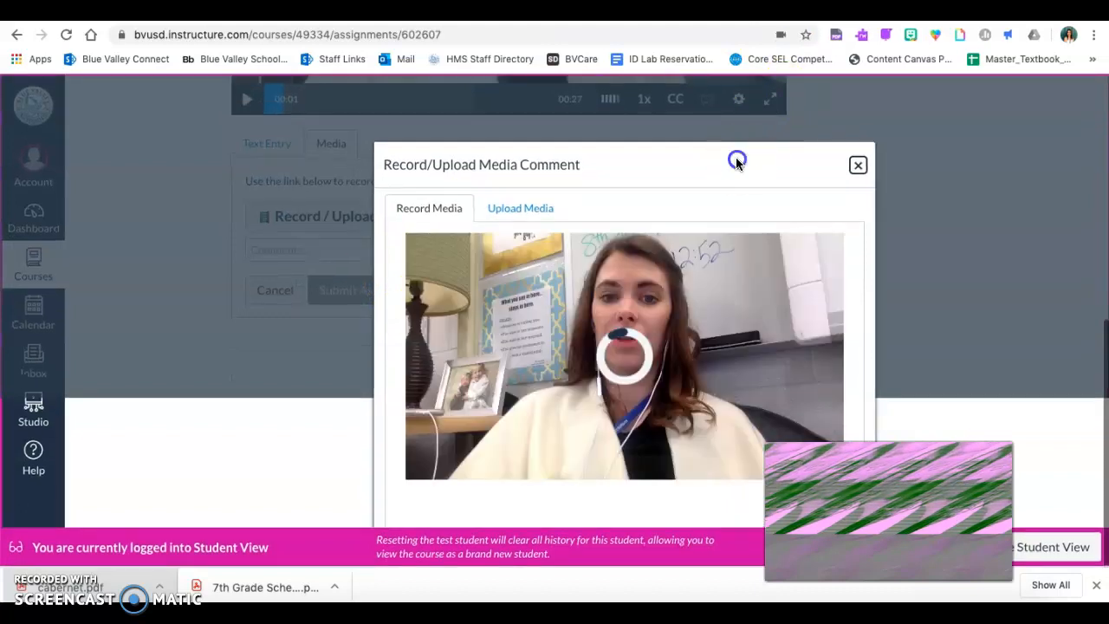
{"action": "left_click_drag", "start_coordinate": [733, 129], "coordinate": [674, 98]}
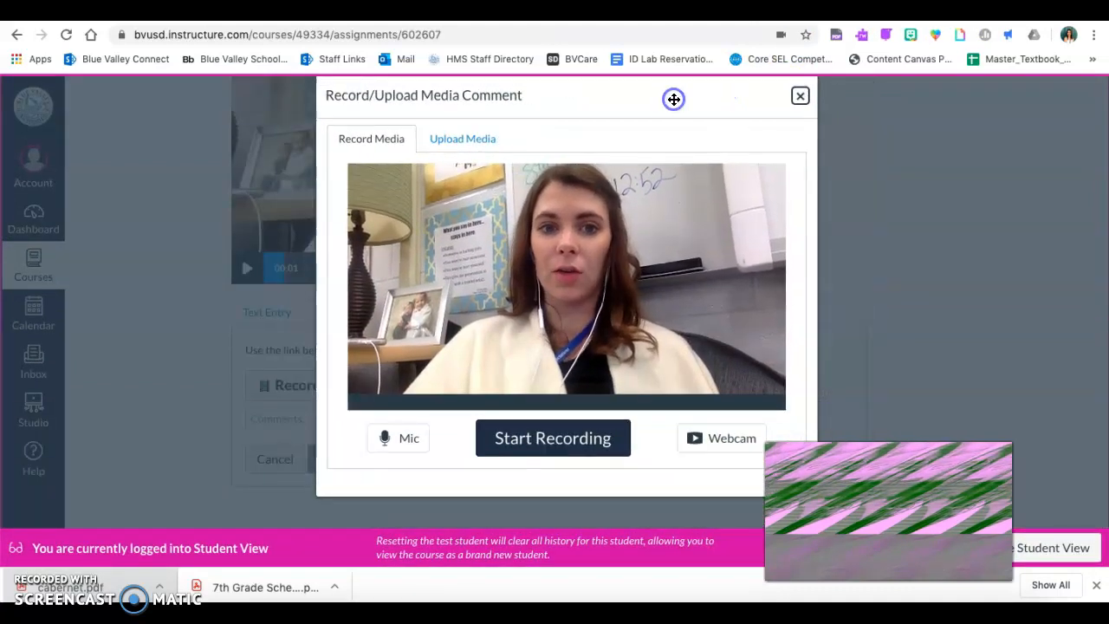
{"action": "left_click", "coordinate": [466, 141]}
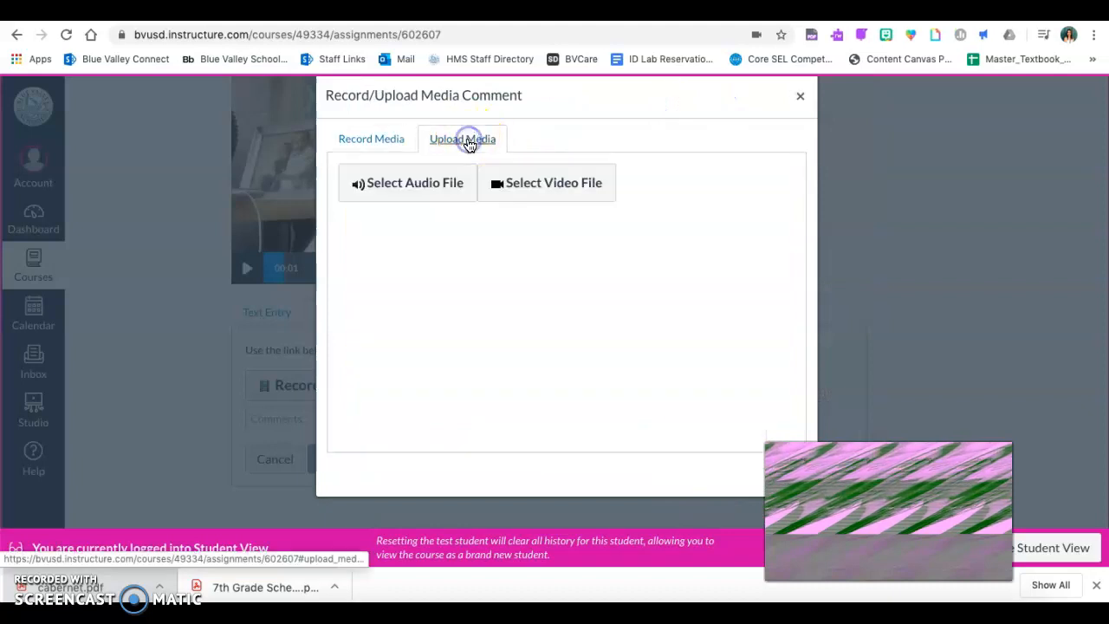
{"action": "left_click", "coordinate": [384, 140]}
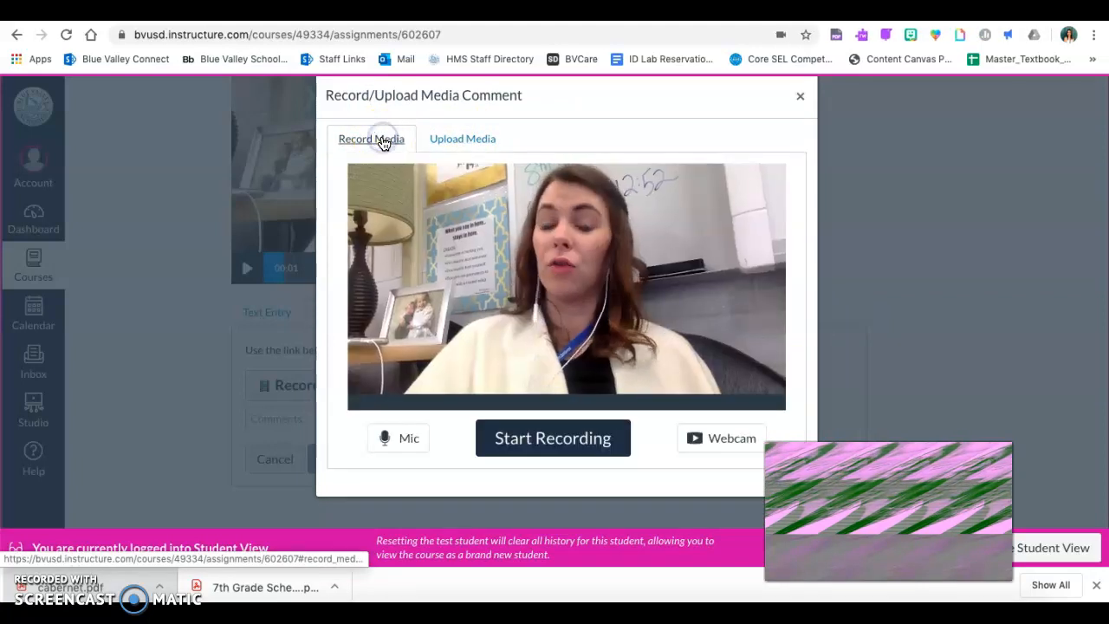
{"action": "left_click", "coordinate": [685, 136]}
{"action": "left_click", "coordinate": [797, 98]}
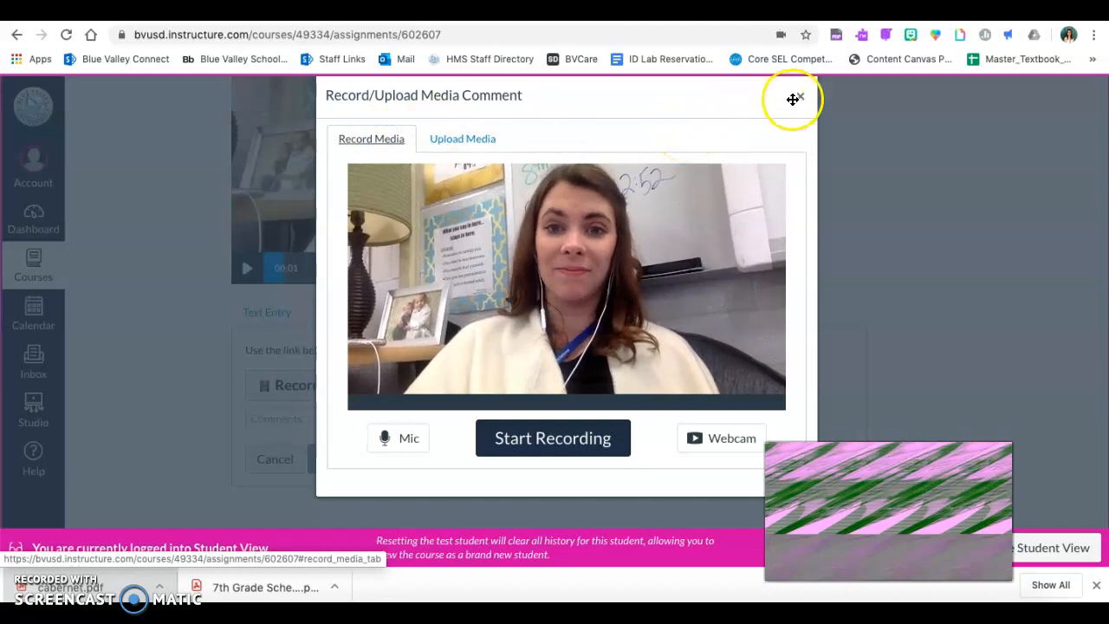
{"action": "left_click", "coordinate": [800, 99]}
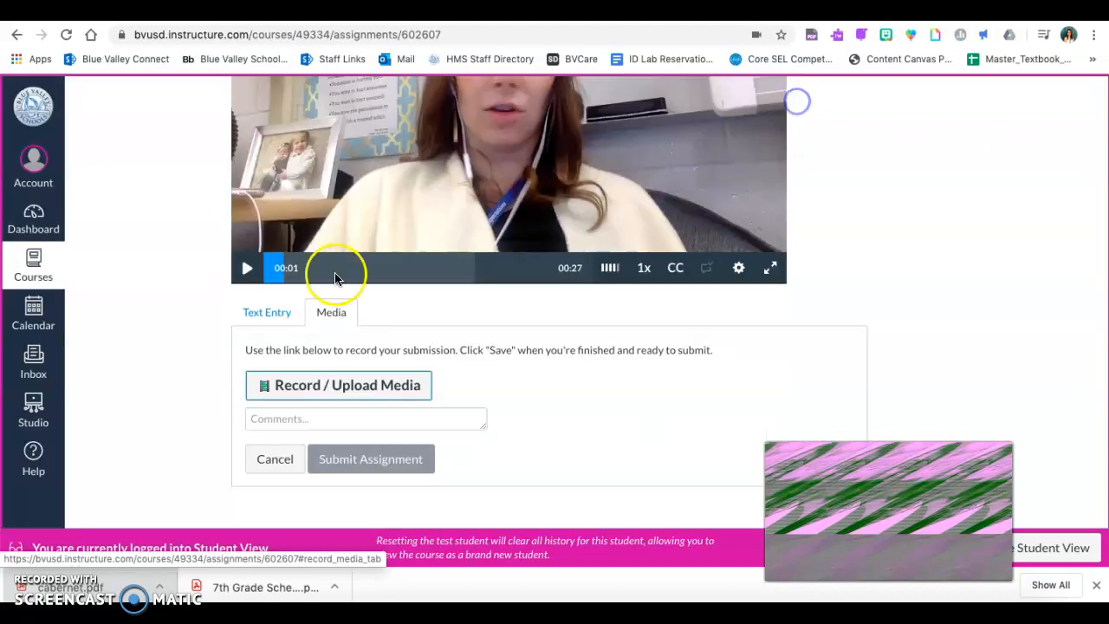